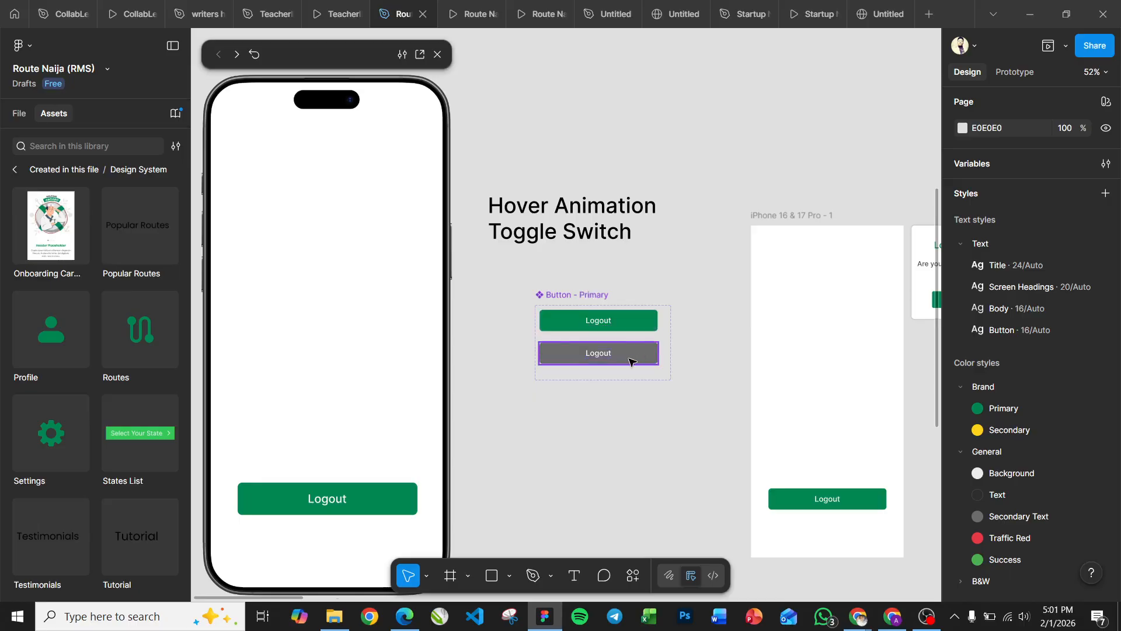
Examine the feedback interaction frames, the logout button and the logout confirmation dialog on the canvas.
{"action": "scroll", "coordinate": [630, 361], "scroll_direction": "down", "scroll_amount": 5}
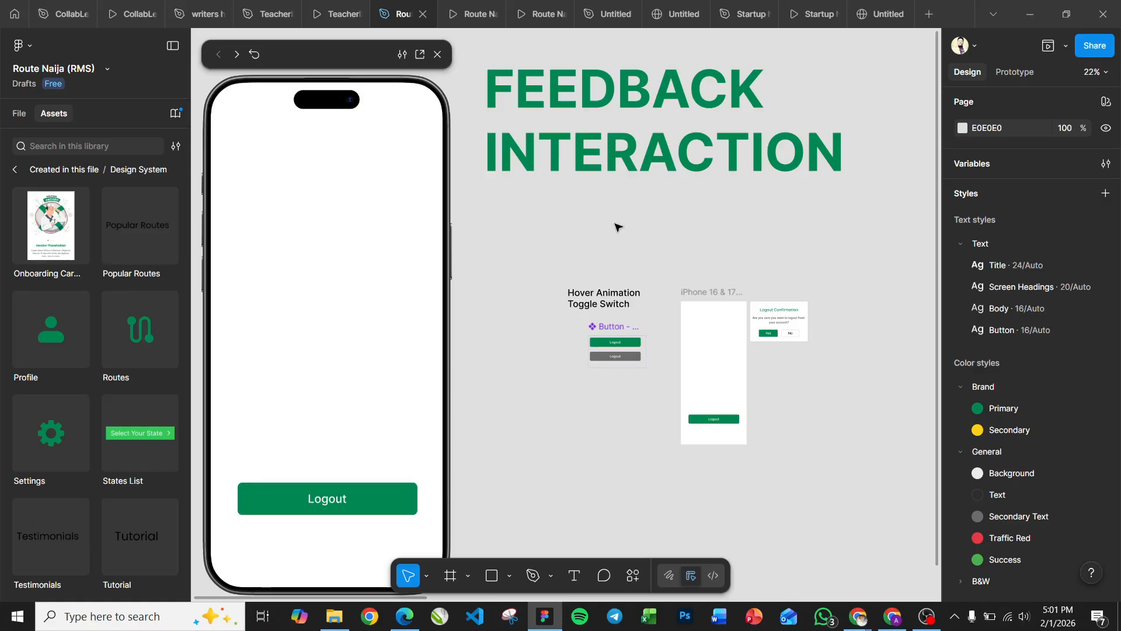
{"action": "scroll", "coordinate": [618, 226], "scroll_direction": "up", "scroll_amount": 3}
{"action": "scroll", "coordinate": [618, 227], "scroll_direction": "up", "scroll_amount": 1}
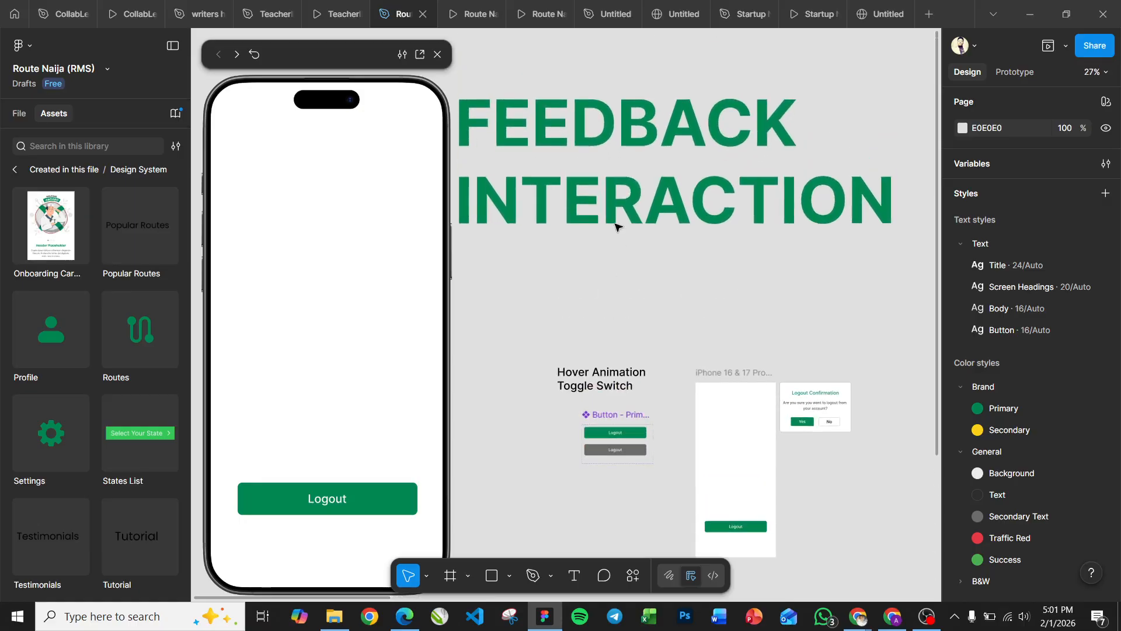
{"action": "scroll", "coordinate": [618, 227], "scroll_direction": "left", "scroll_amount": 1}
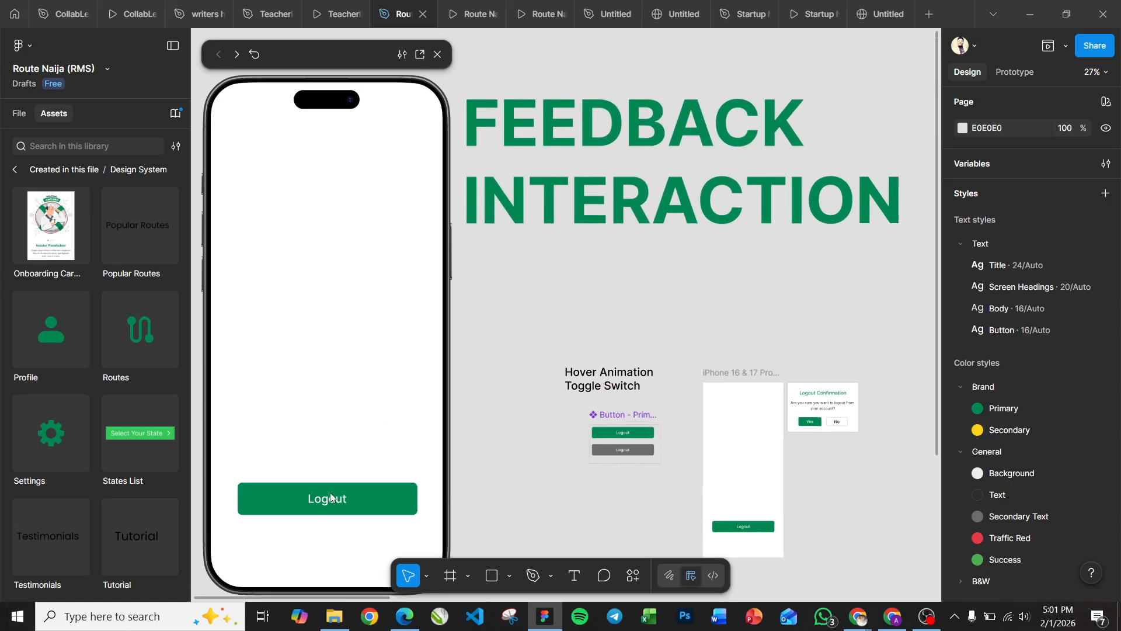
{"action": "left_click", "coordinate": [381, 450]}
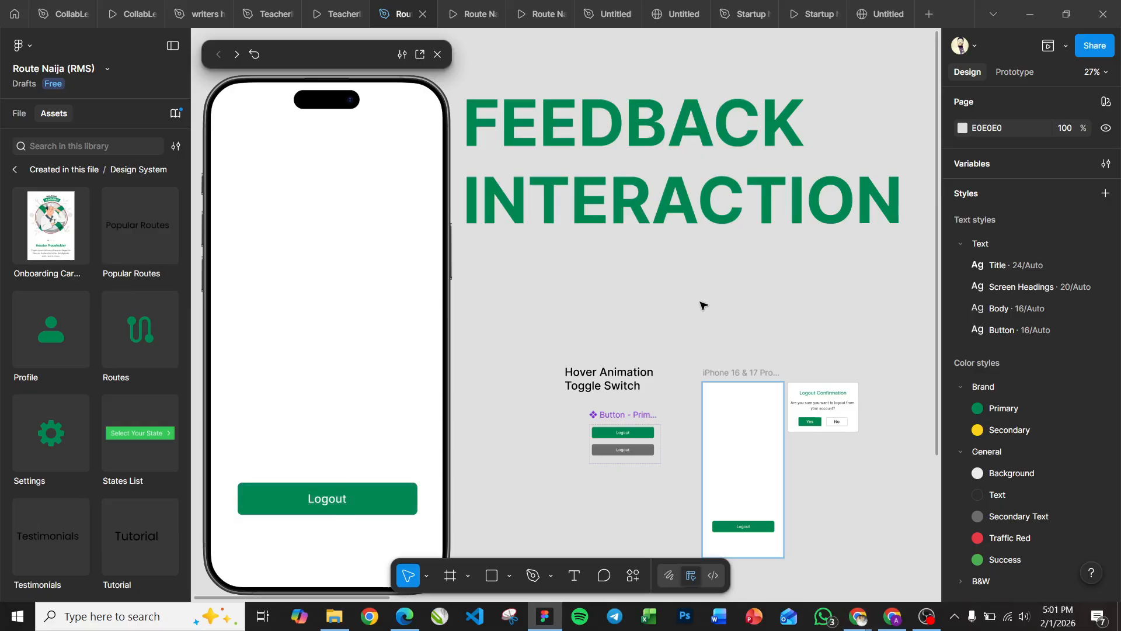
{"action": "scroll", "coordinate": [746, 275], "scroll_direction": "down", "scroll_amount": 2}
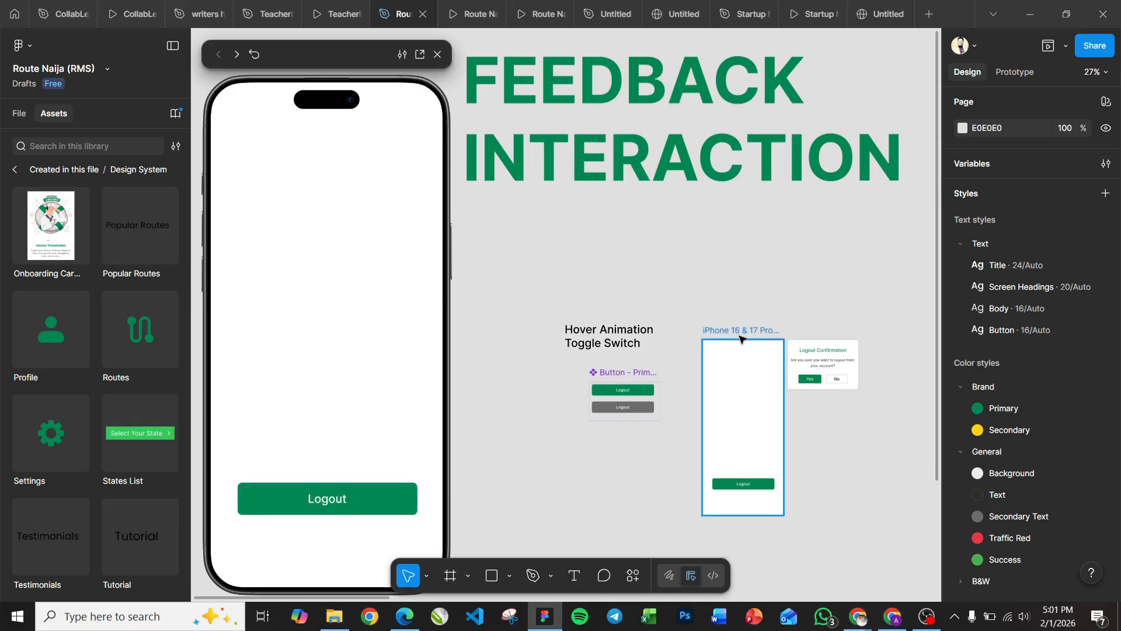
{"action": "scroll", "coordinate": [691, 283], "scroll_direction": "down", "scroll_amount": 4}
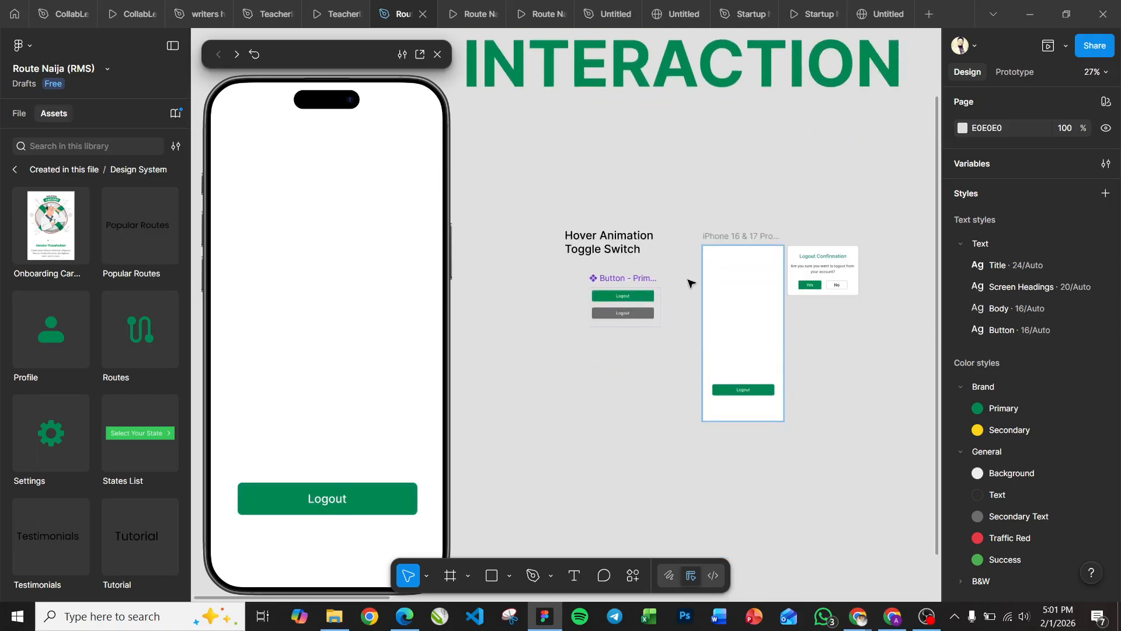
{"action": "scroll", "coordinate": [691, 283], "scroll_direction": "up", "scroll_amount": 5}
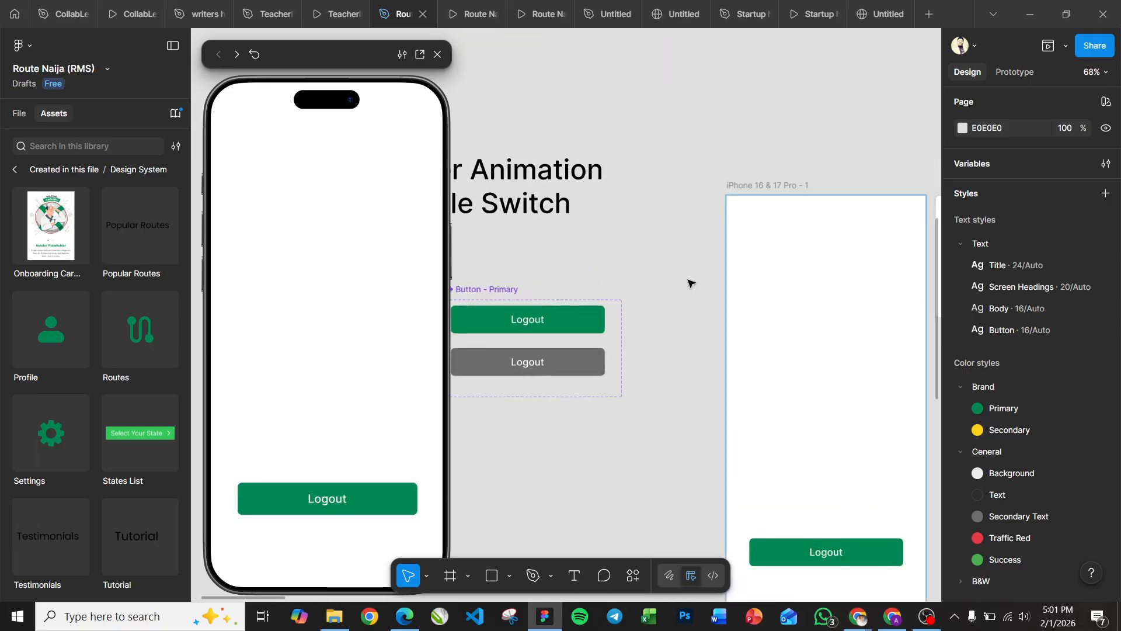
{"action": "scroll", "coordinate": [691, 283], "scroll_direction": "down", "scroll_amount": 5}
{"action": "scroll", "coordinate": [691, 284], "scroll_direction": "right", "scroll_amount": 6}
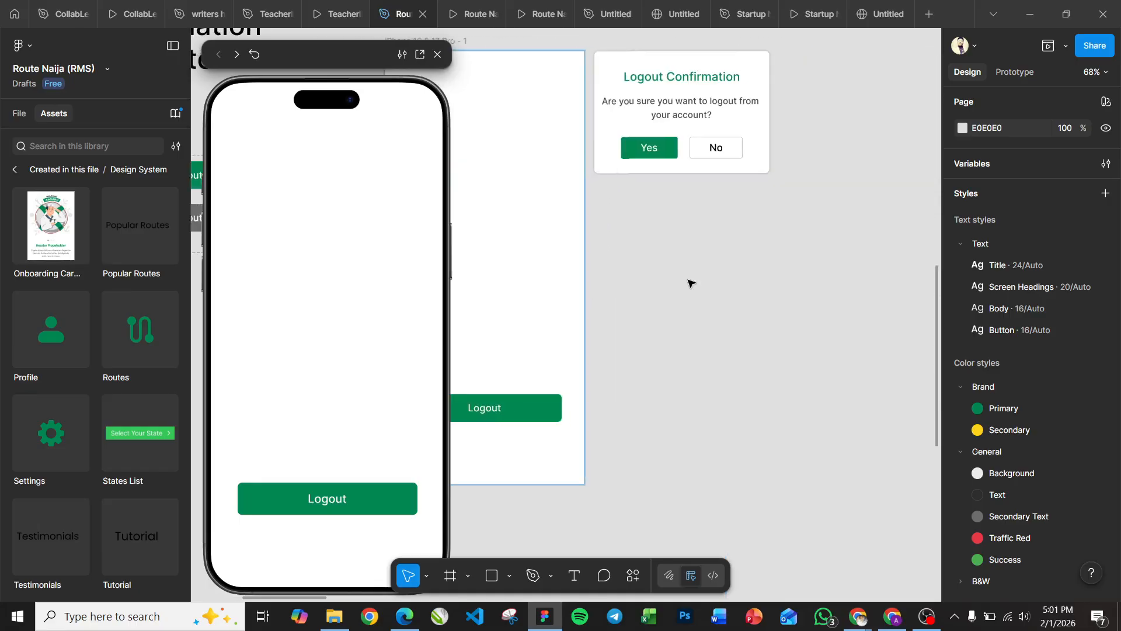
{"action": "scroll", "coordinate": [691, 283], "scroll_direction": "left", "scroll_amount": 6}
{"action": "scroll", "coordinate": [691, 284], "scroll_direction": "right", "scroll_amount": 5}
{"action": "scroll", "coordinate": [691, 283], "scroll_direction": "left", "scroll_amount": 1}
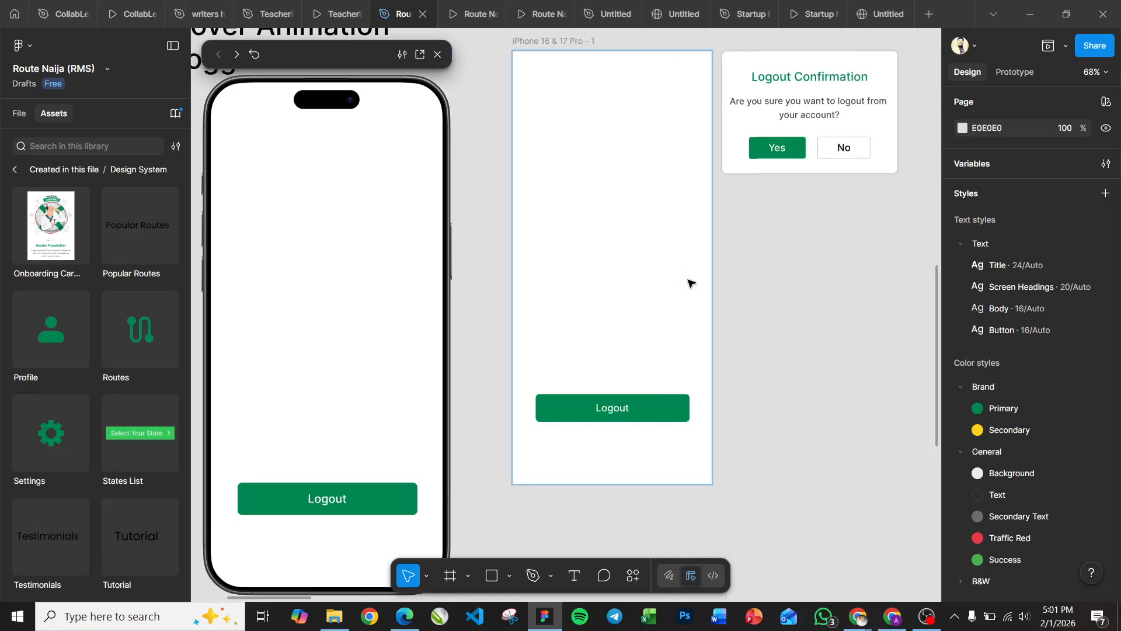
{"action": "scroll", "coordinate": [691, 283], "scroll_direction": "up", "scroll_amount": 1}
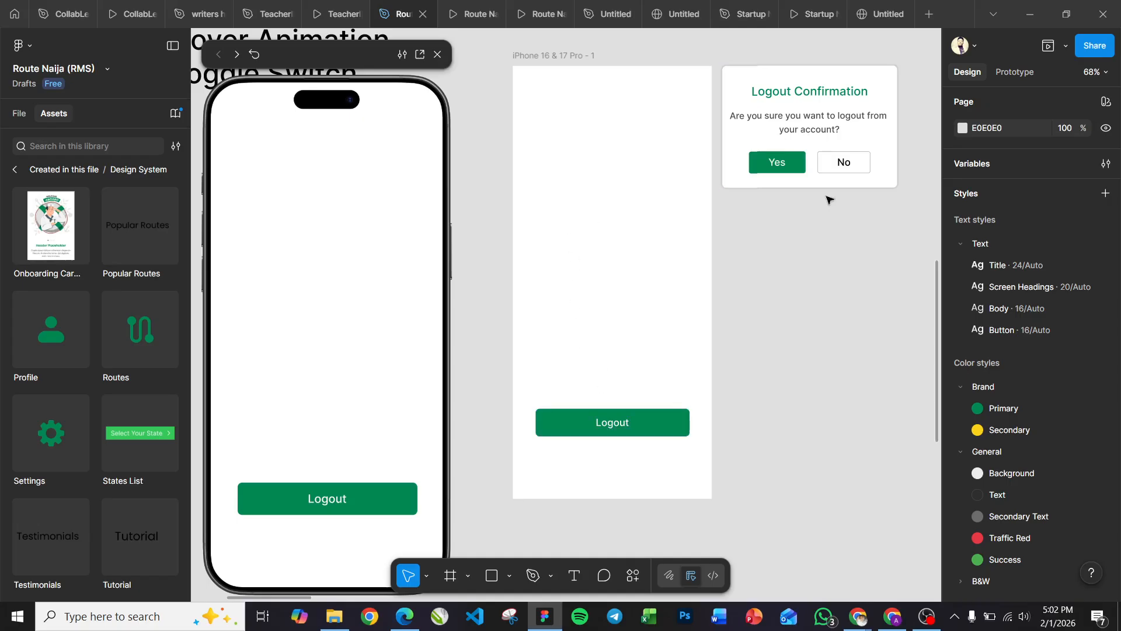
Rename the logout confirmation group to Confirmation Overlay and turn it into a component.
{"action": "left_click", "coordinate": [824, 120]}
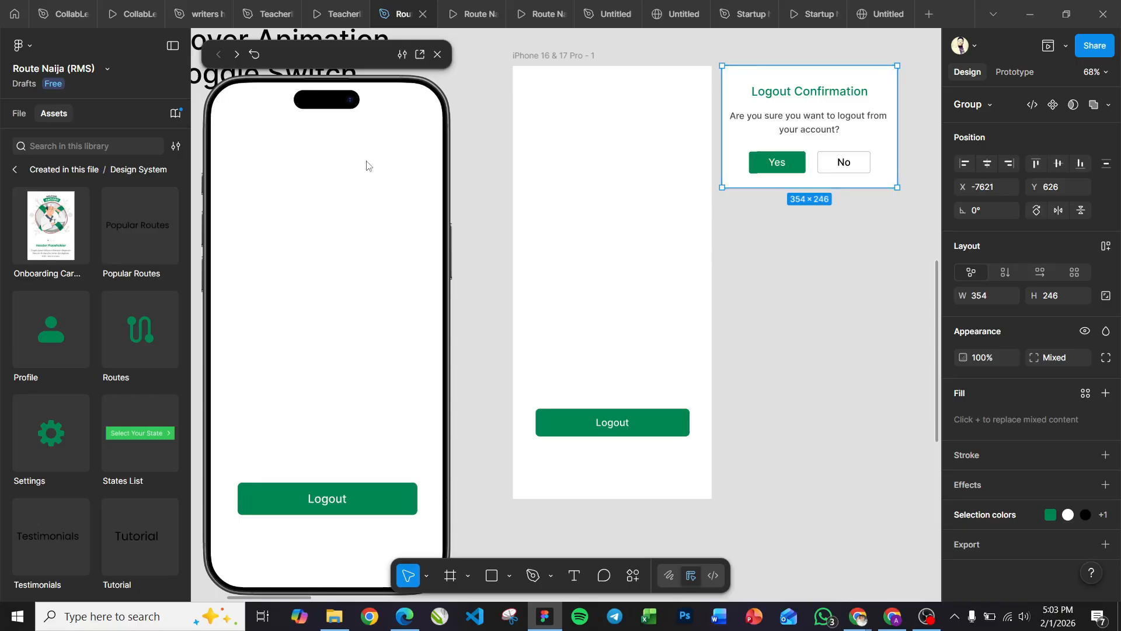
{"action": "left_click", "coordinate": [19, 121]}
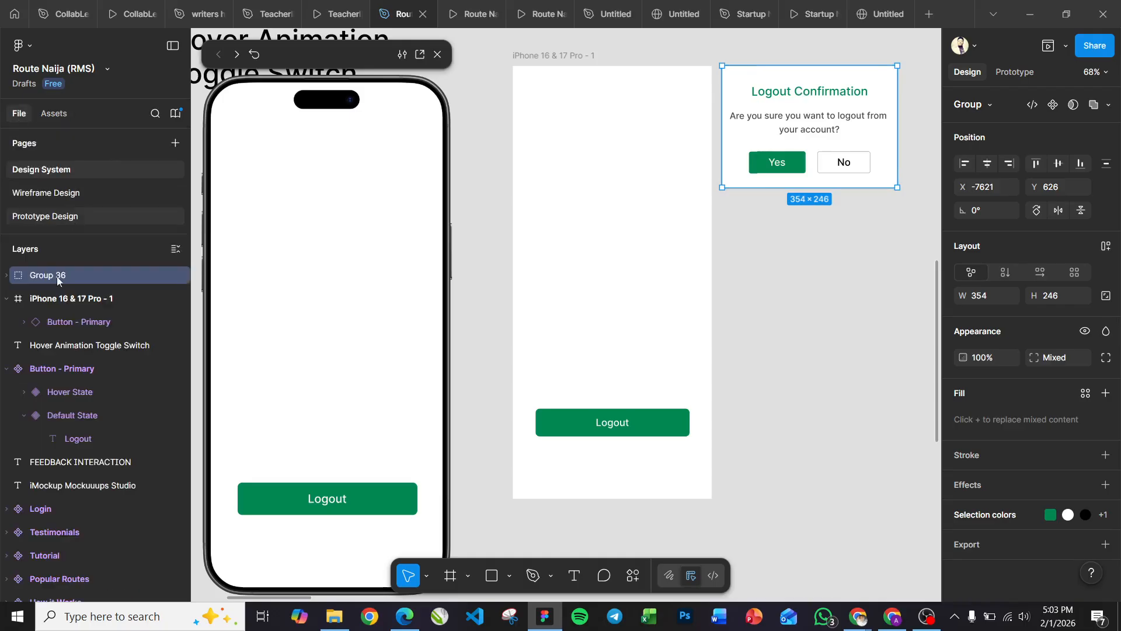
{"action": "double_click", "coordinate": [40, 275]}
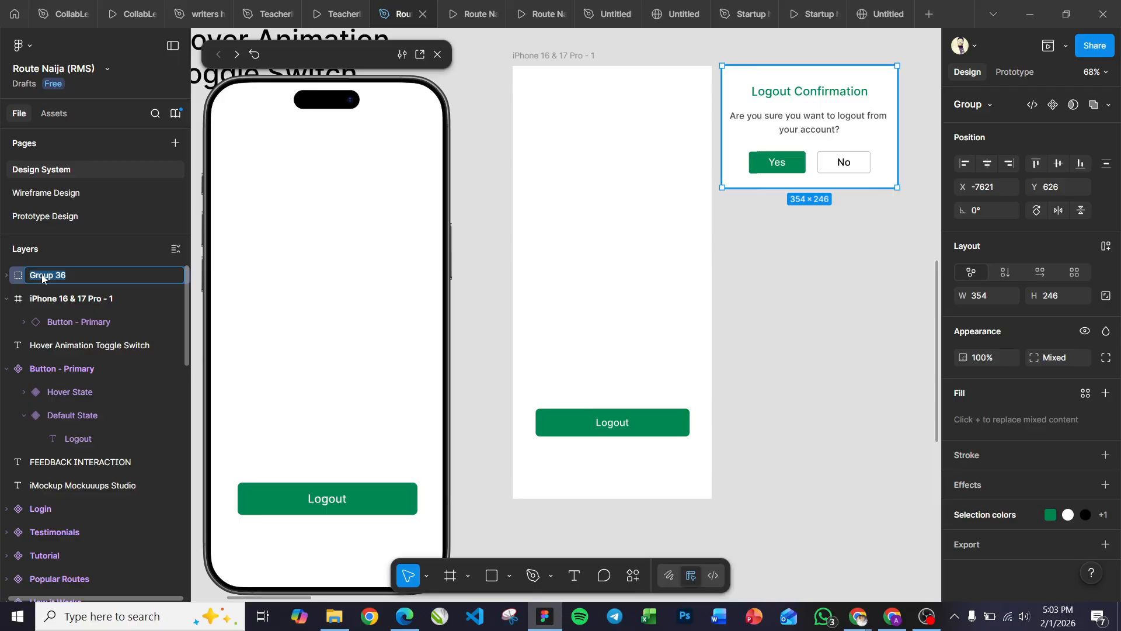
{"action": "type", "text": "Confirmation Overlay"}
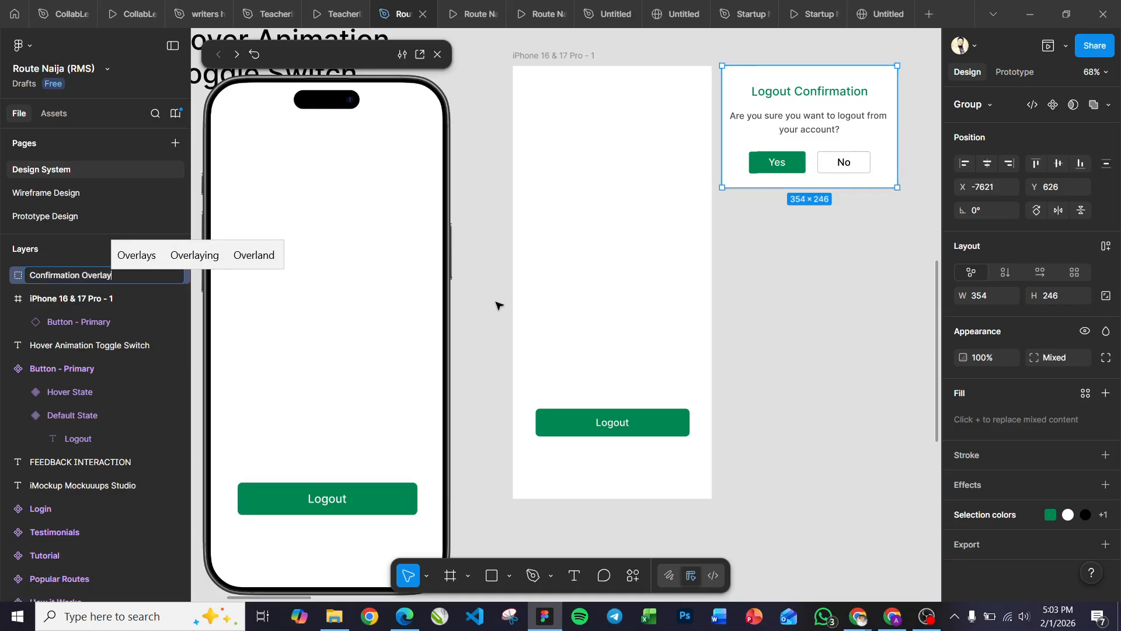
{"action": "key", "text": "Return"}
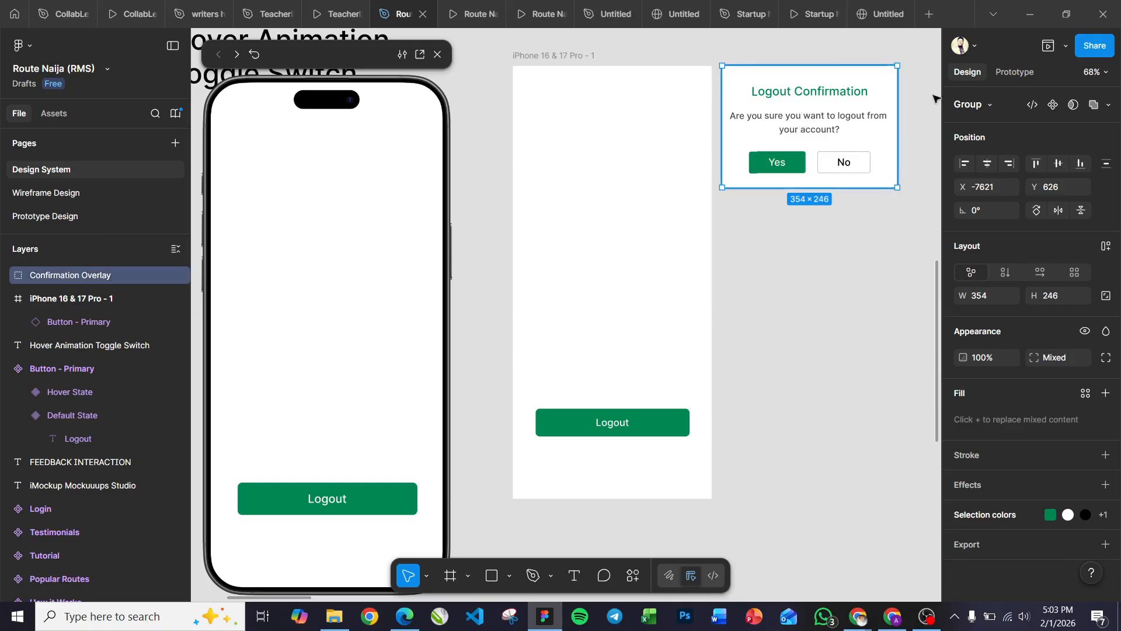
{"action": "left_click", "coordinate": [1053, 105]}
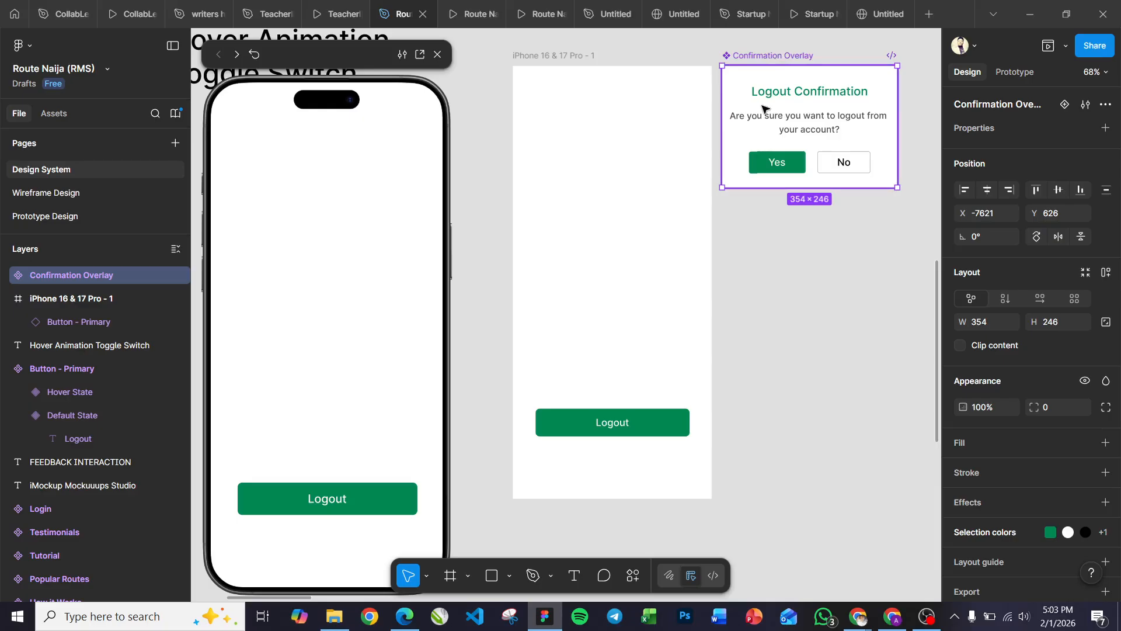
Prototype the frame's Logout button to open Confirmation Overlay on tap, closing when clicking outside, with Dissolve animation.
{"action": "left_click", "coordinate": [621, 425]}
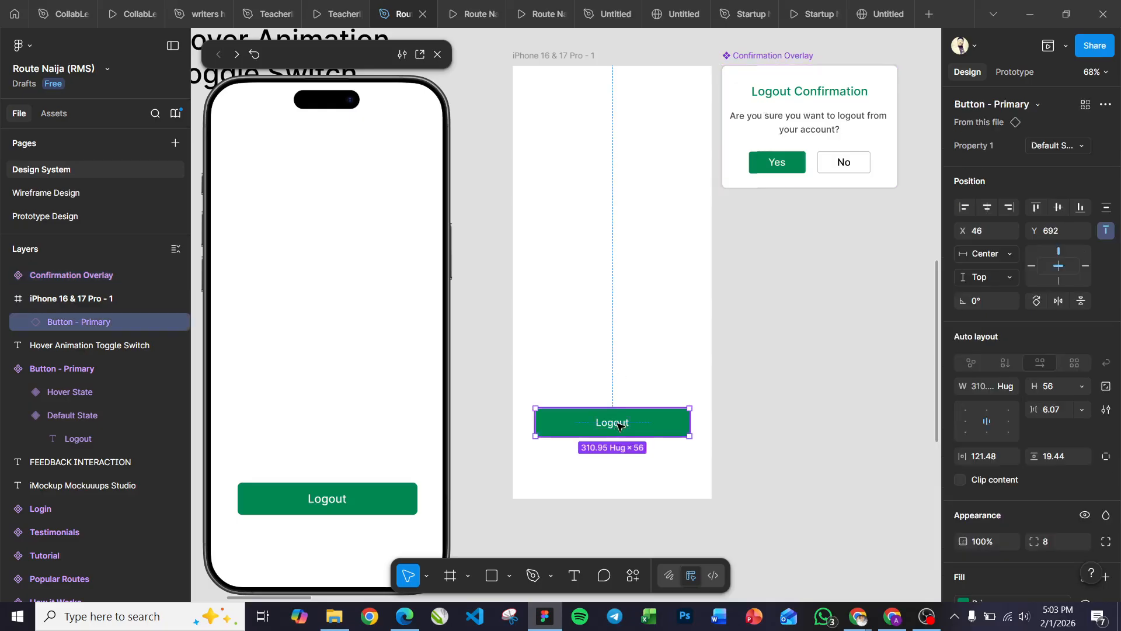
{"action": "left_click", "coordinate": [1019, 71]}
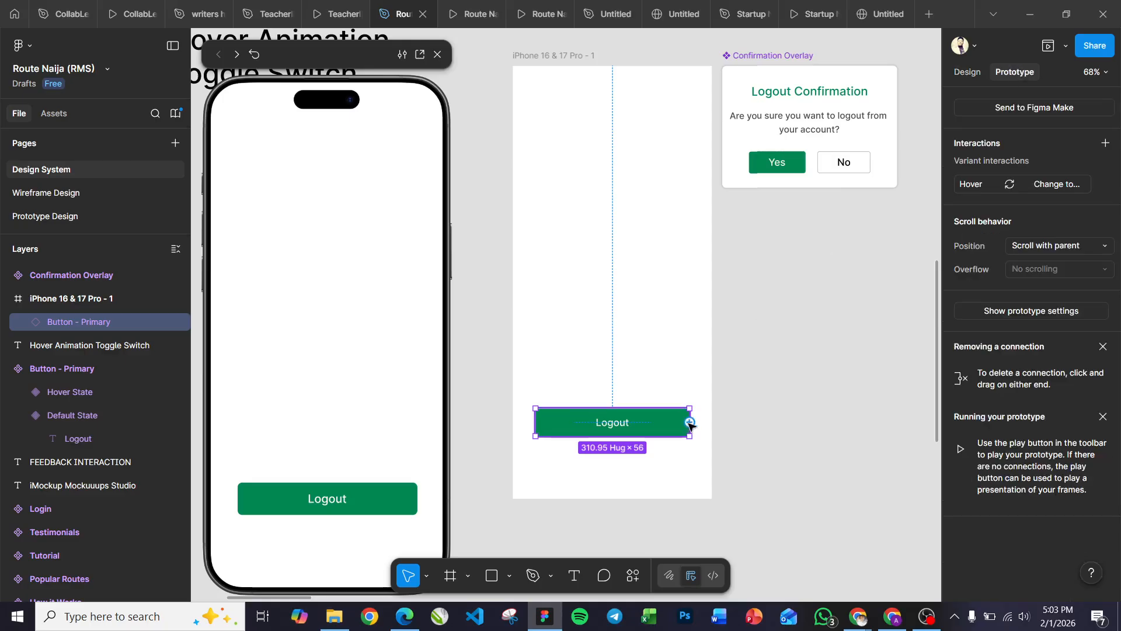
{"action": "left_click_drag", "start_coordinate": [690, 422], "coordinate": [815, 170]}
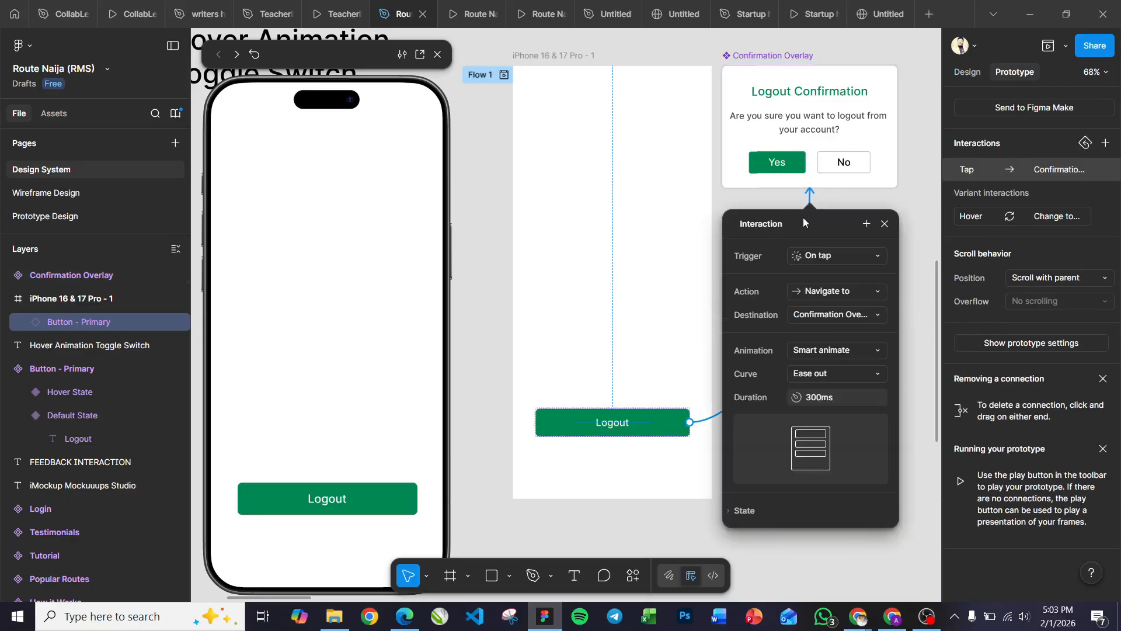
{"action": "left_click_drag", "start_coordinate": [848, 217], "coordinate": [818, 221]}
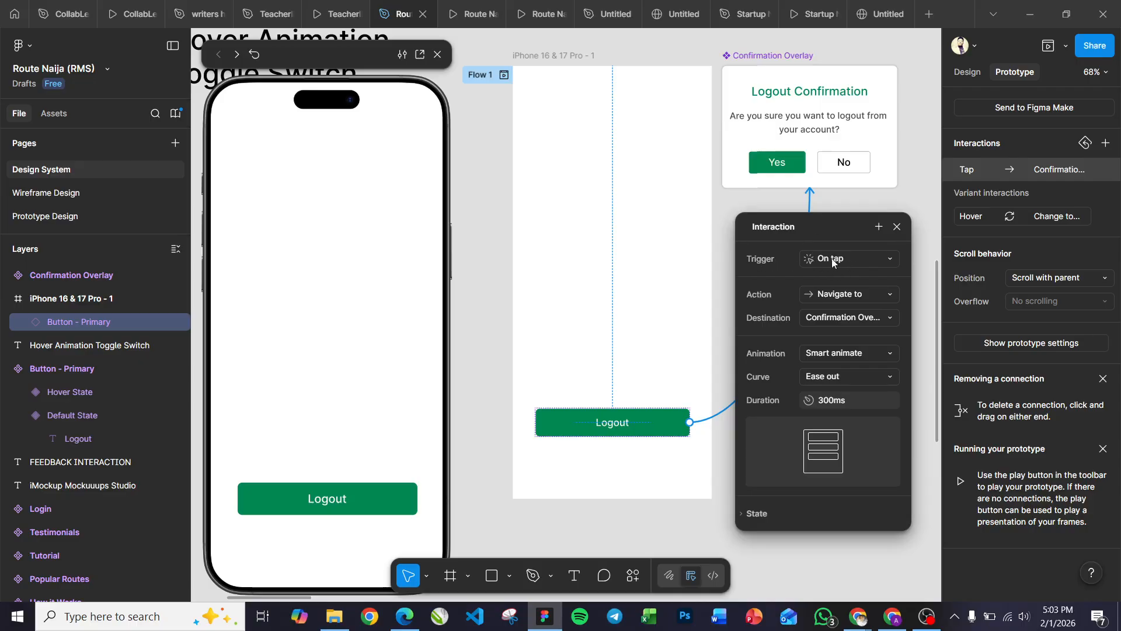
{"action": "left_click", "coordinate": [840, 294]}
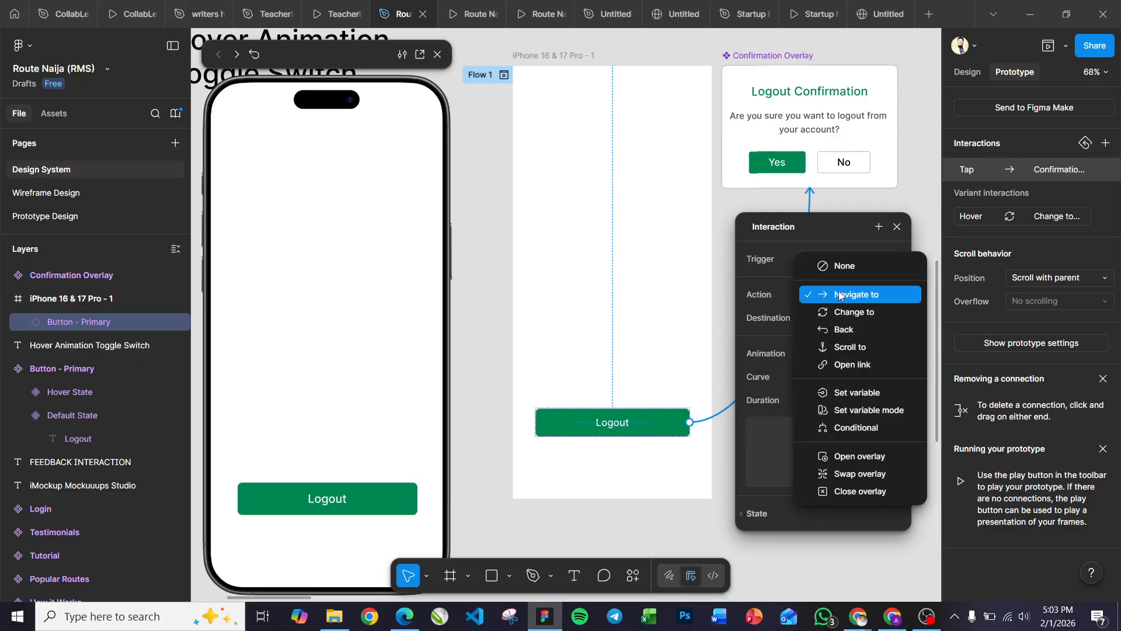
{"action": "left_click", "coordinate": [855, 458]}
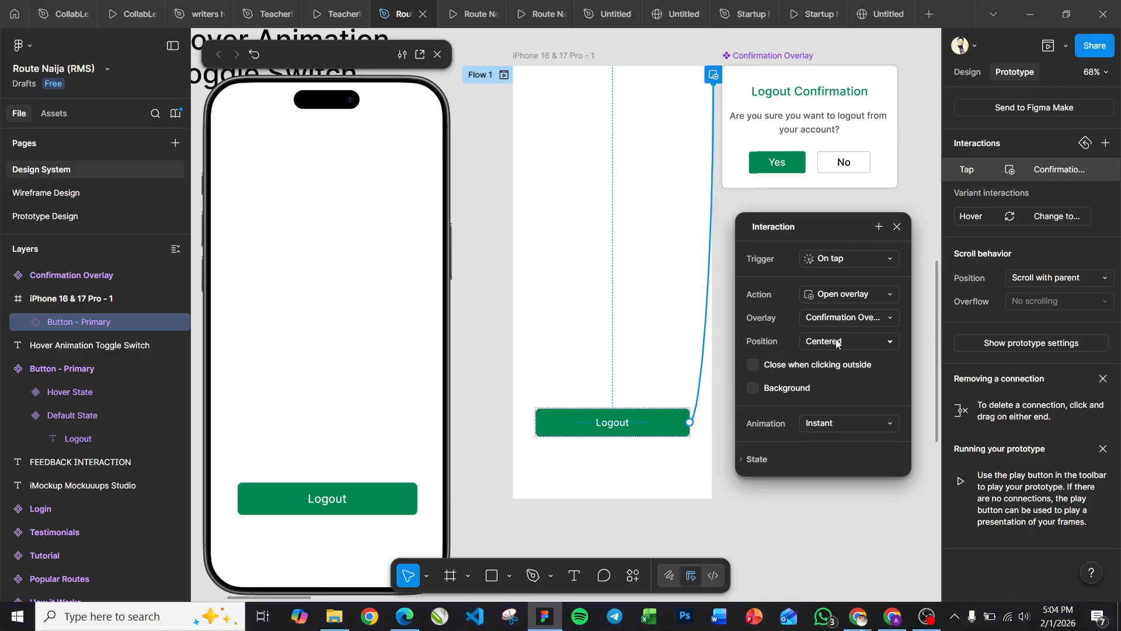
{"action": "left_click", "coordinate": [752, 365]}
{"action": "left_click", "coordinate": [833, 425]}
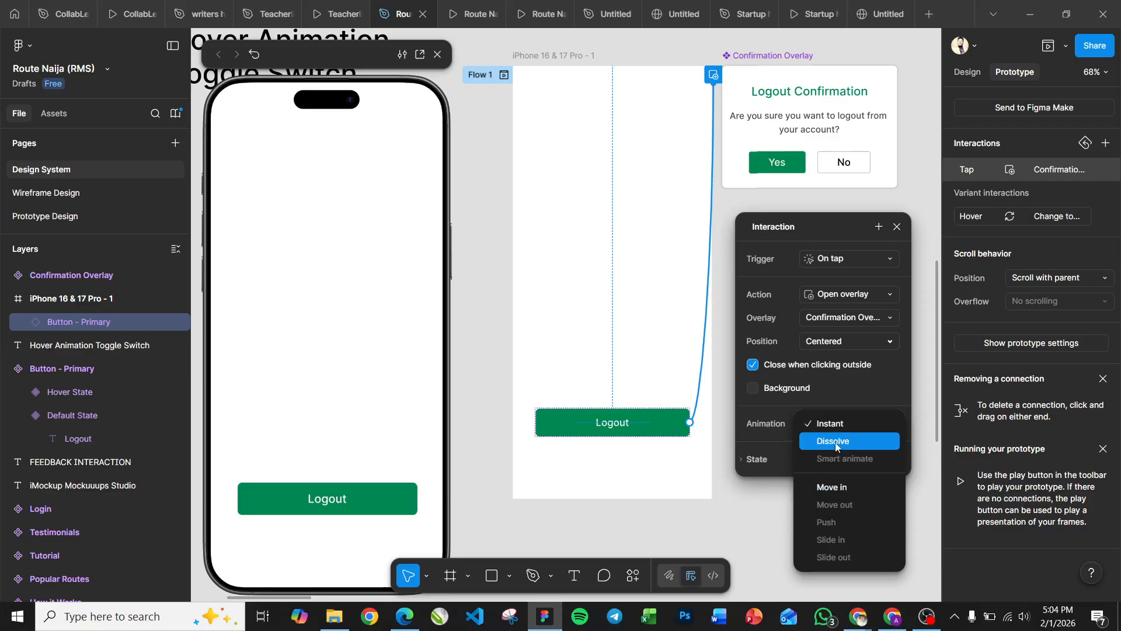
{"action": "left_click", "coordinate": [836, 445]}
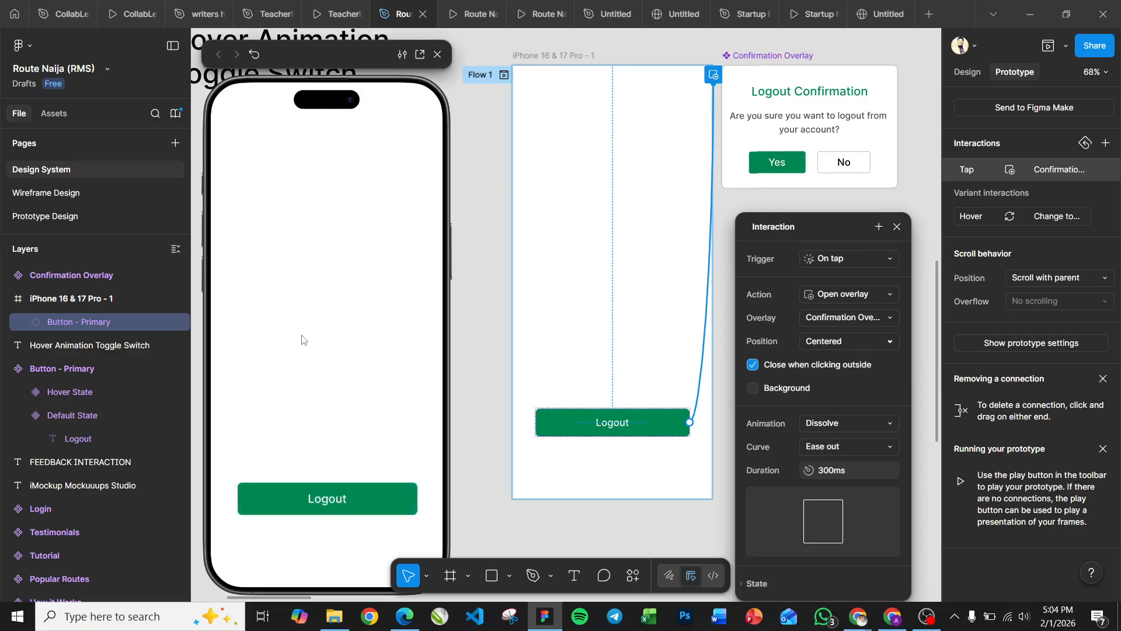
Test the overlay in the preview by tapping Logout and then tapping outside the dialog.
{"action": "left_click", "coordinate": [330, 501]}
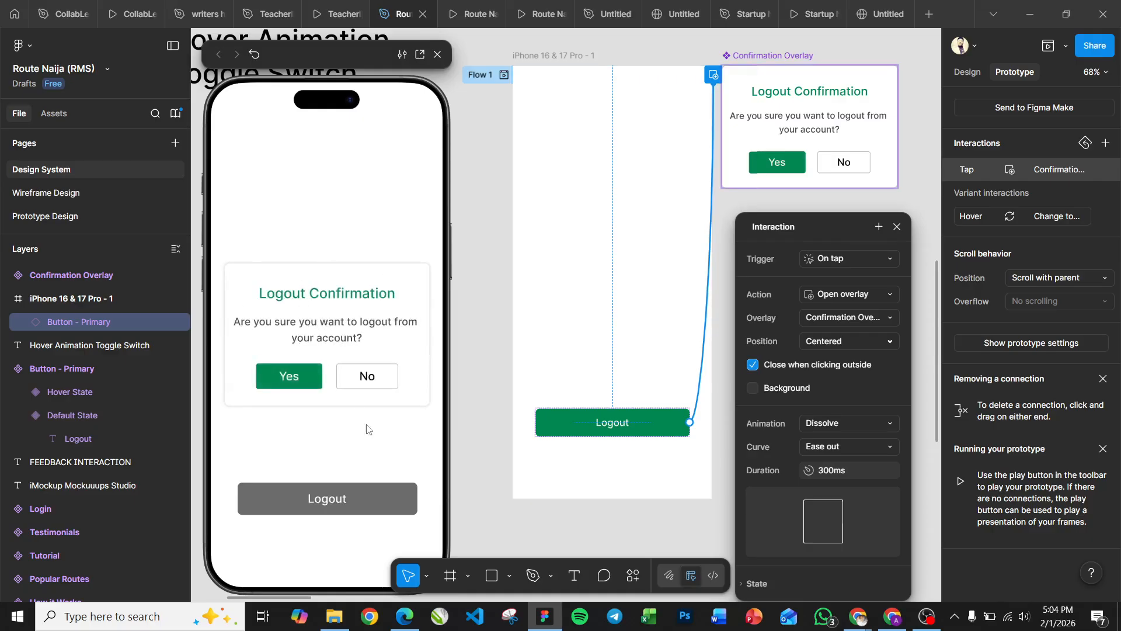
{"action": "left_click", "coordinate": [353, 439]}
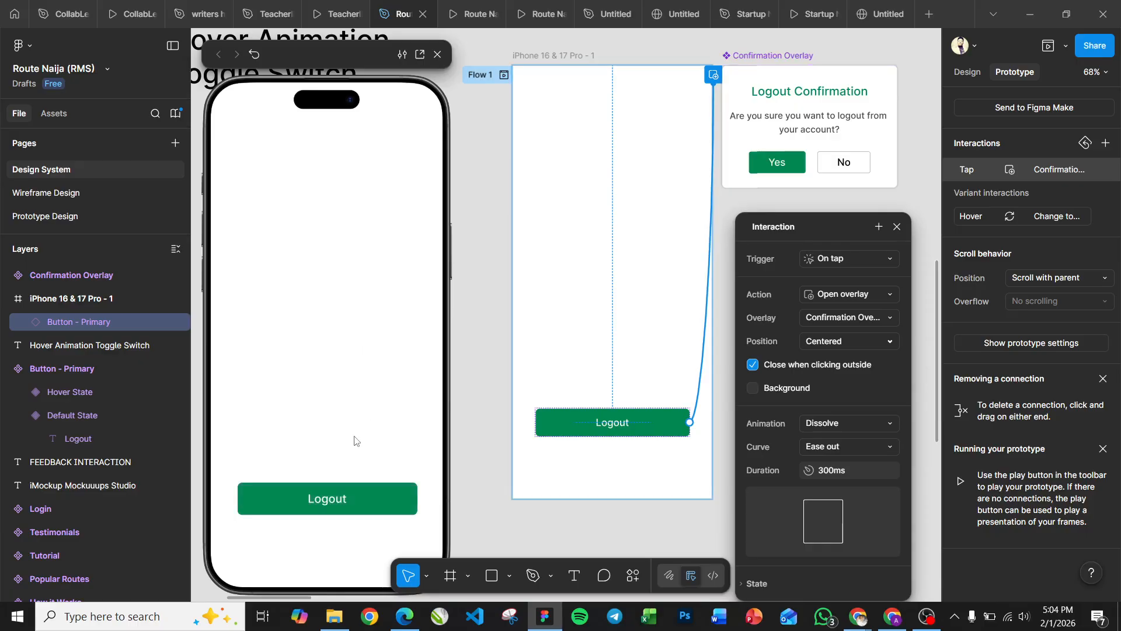
{"action": "left_click", "coordinate": [331, 499]}
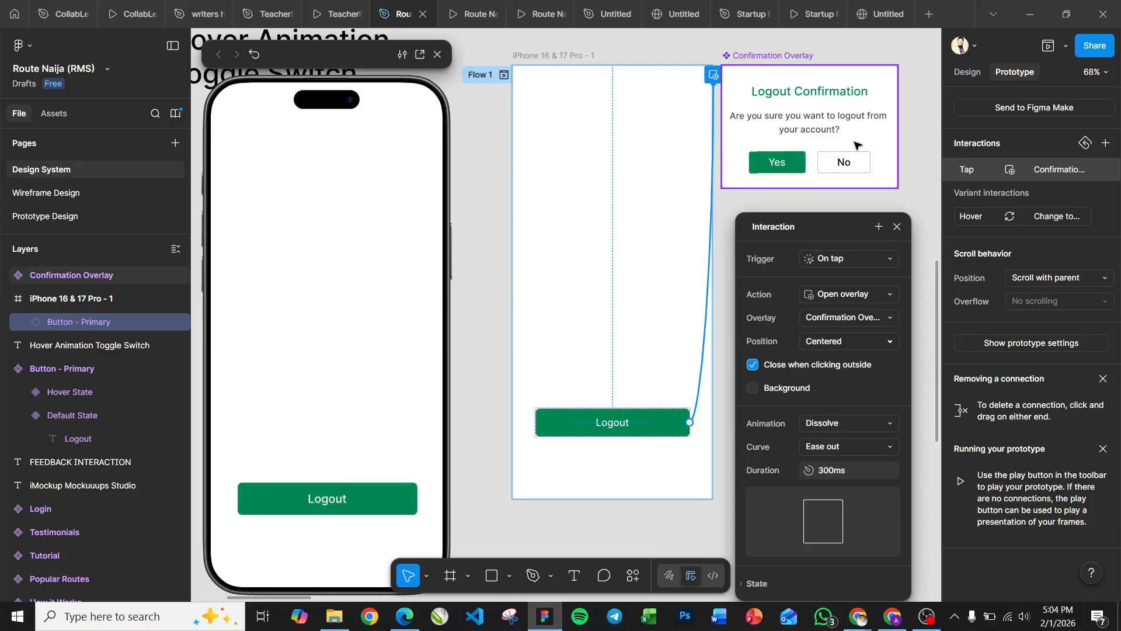
Give the dialog's No button an on-tap interaction that closes the overlay.
{"action": "scroll", "coordinate": [836, 159], "scroll_direction": "up", "scroll_amount": 3}
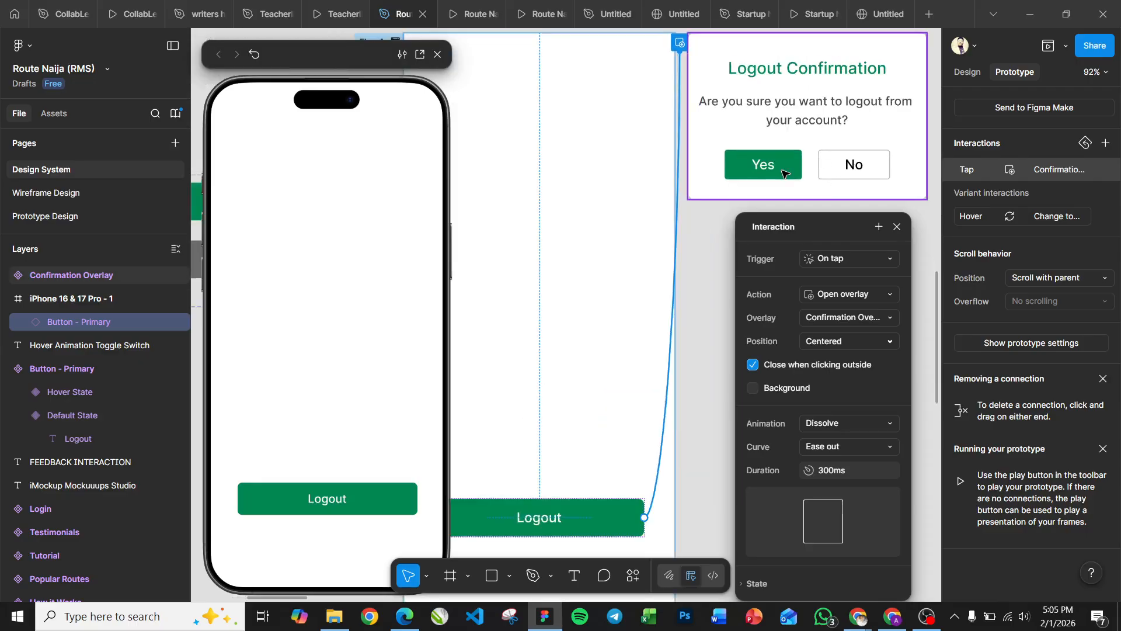
{"action": "key", "text": "Escape"}
{"action": "scroll", "coordinate": [776, 173], "scroll_direction": "down", "scroll_amount": 5}
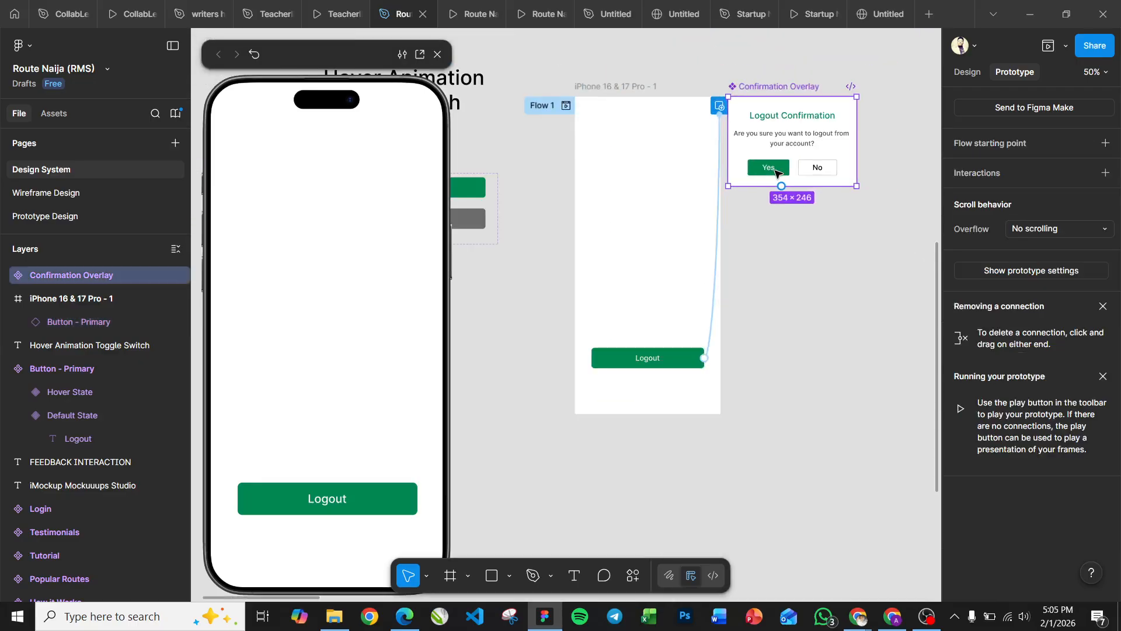
{"action": "left_click", "coordinate": [774, 173]}
{"action": "left_click", "coordinate": [771, 173]}
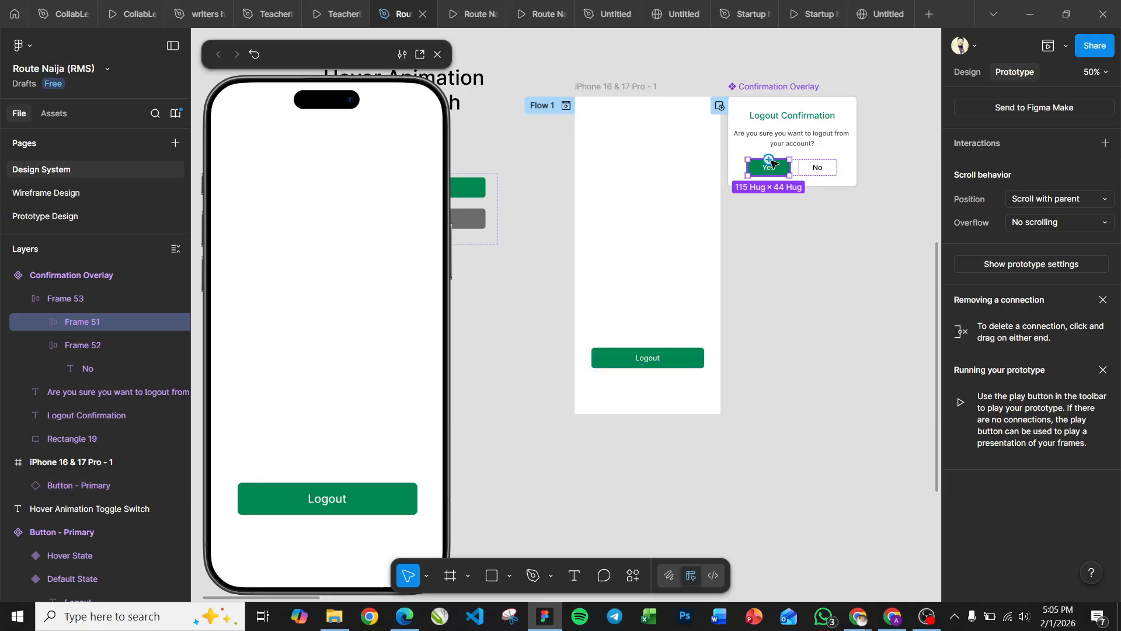
{"action": "mouse_move", "coordinate": [774, 170]}
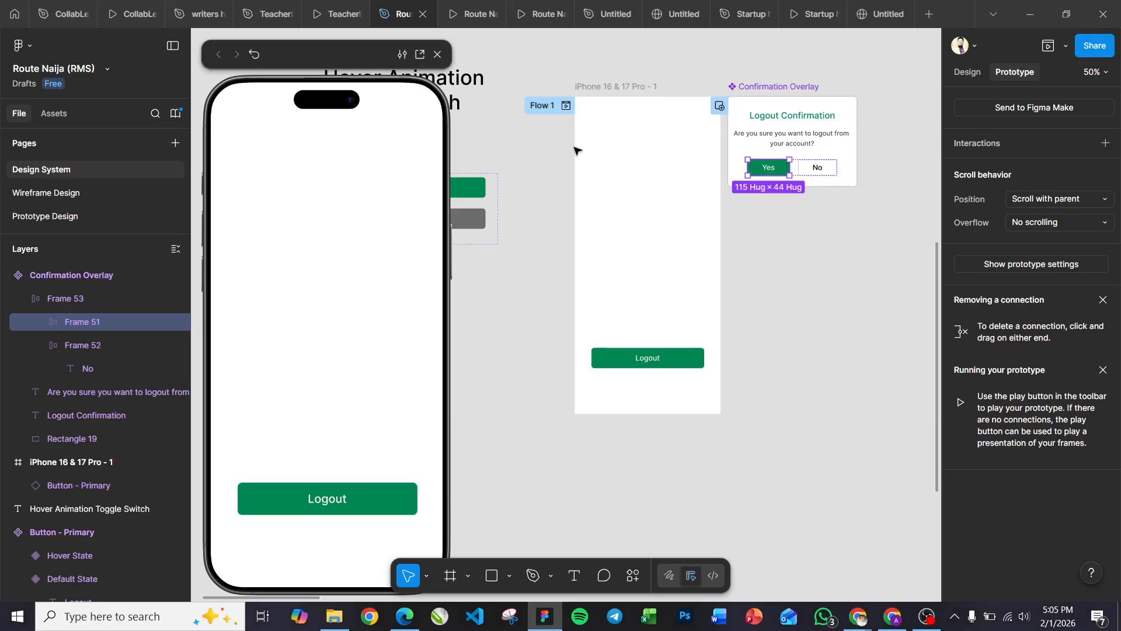
{"action": "left_click", "coordinate": [818, 169]}
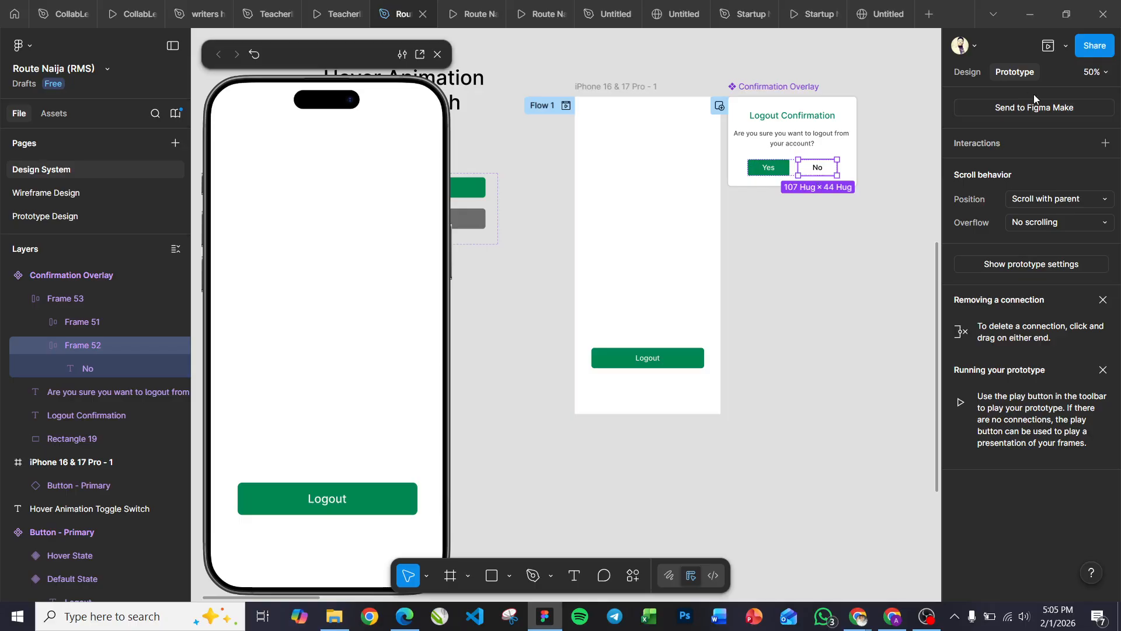
{"action": "left_click", "coordinate": [1106, 143]}
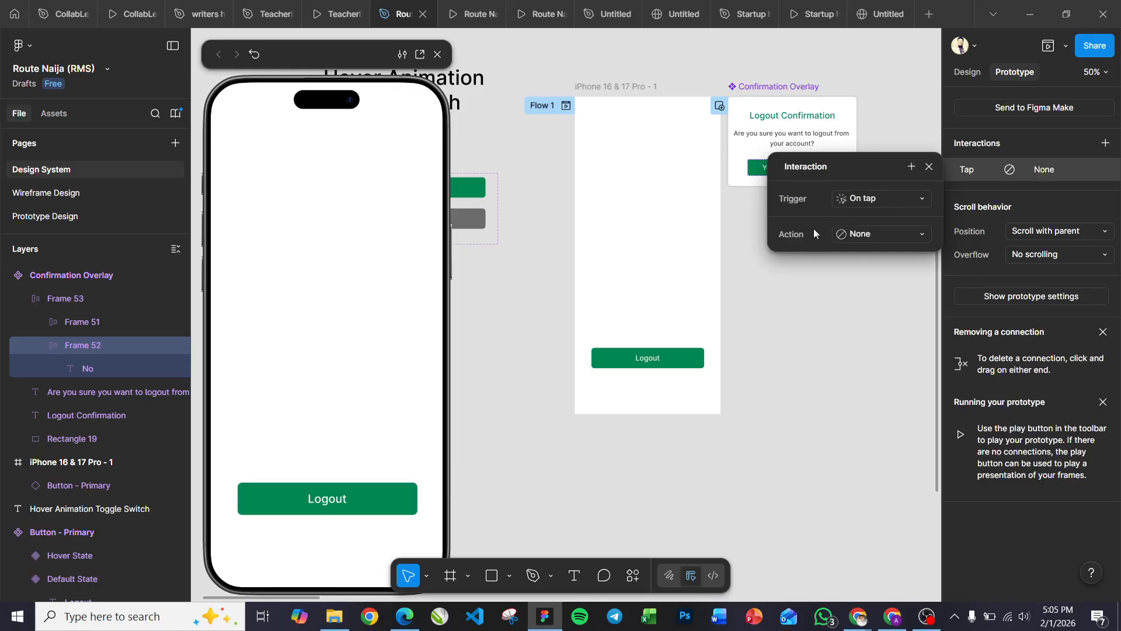
{"action": "left_click", "coordinate": [874, 233]}
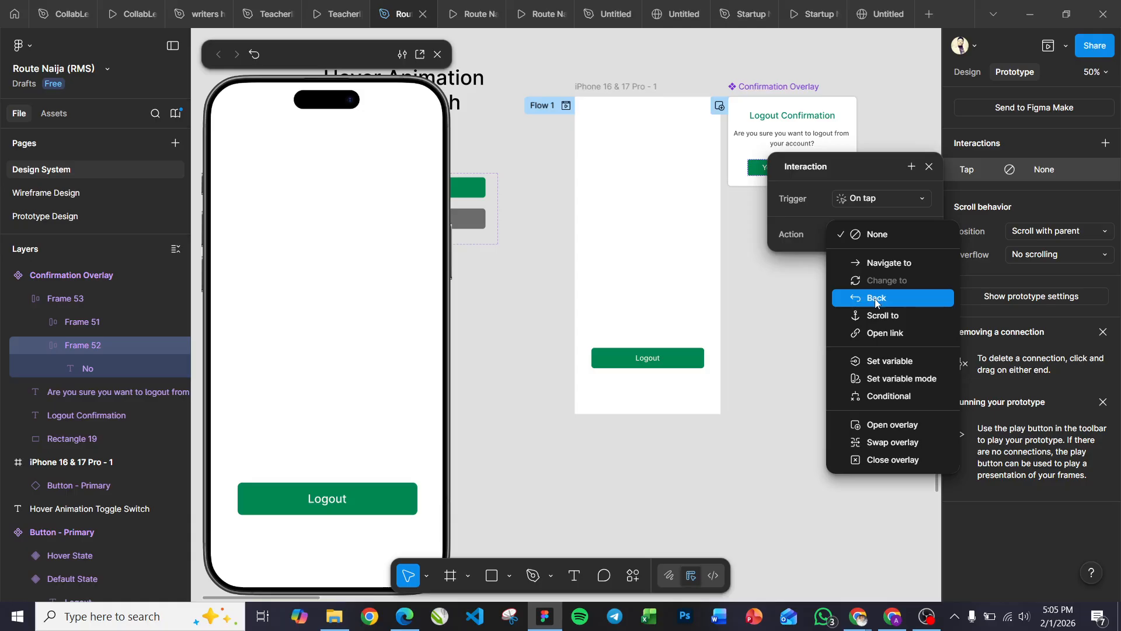
{"action": "left_click", "coordinate": [893, 460]}
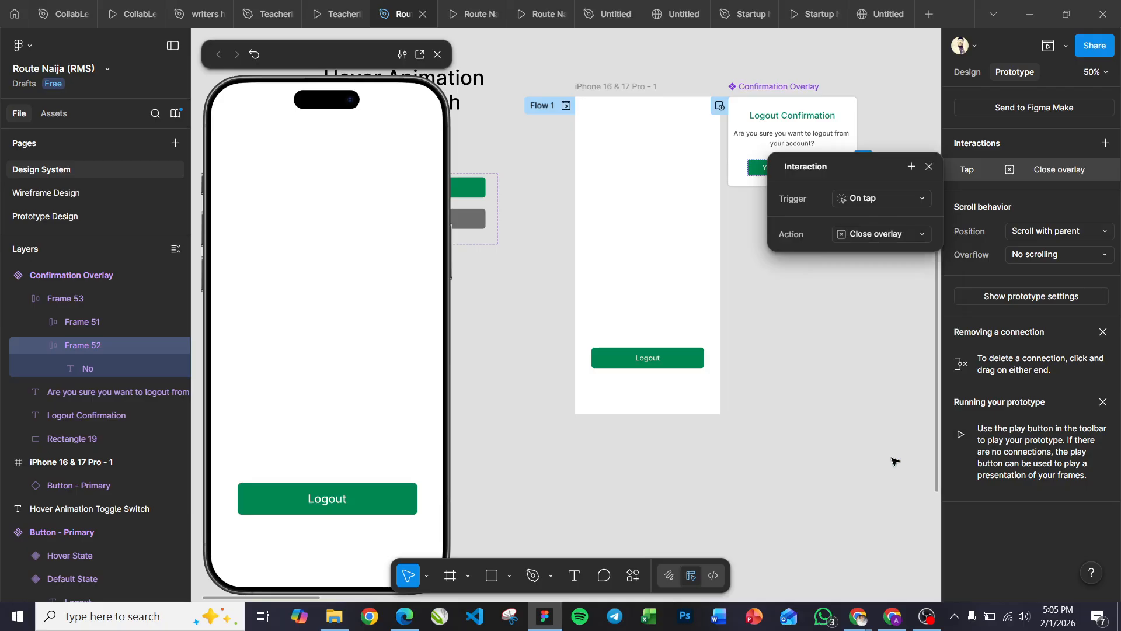
Test in the preview that tapping Logout opens the dialog and tapping No closes it.
{"action": "left_click", "coordinate": [930, 167]}
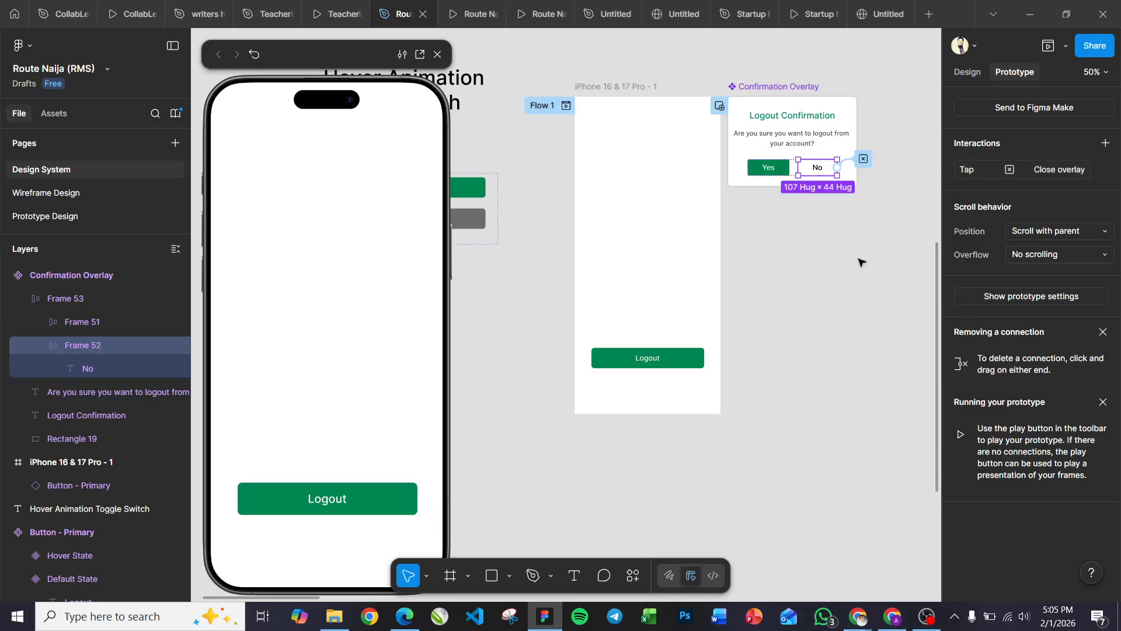
{"action": "left_click", "coordinate": [666, 357]}
{"action": "left_click", "coordinate": [323, 503]}
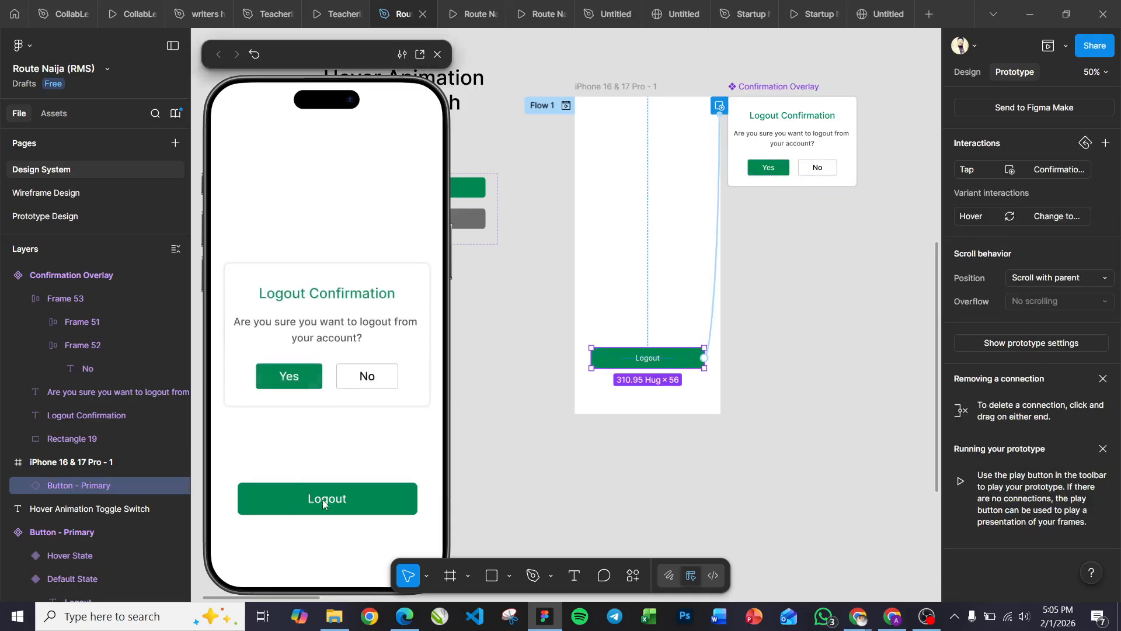
{"action": "left_click", "coordinate": [290, 379]}
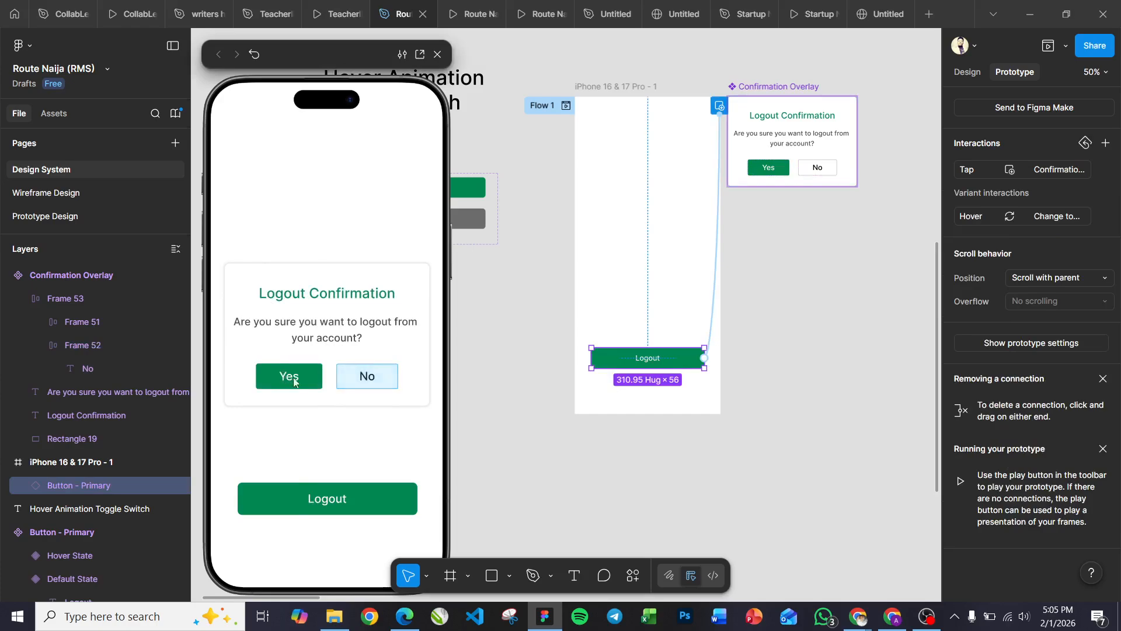
{"action": "left_click", "coordinate": [279, 369]}
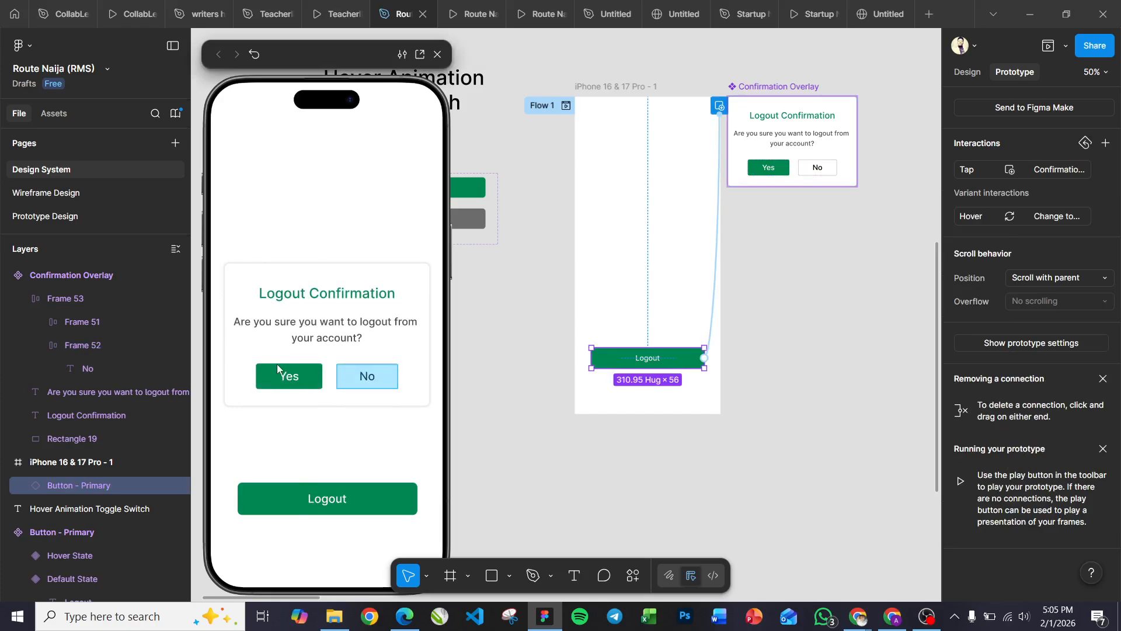
{"action": "left_click", "coordinate": [368, 383]}
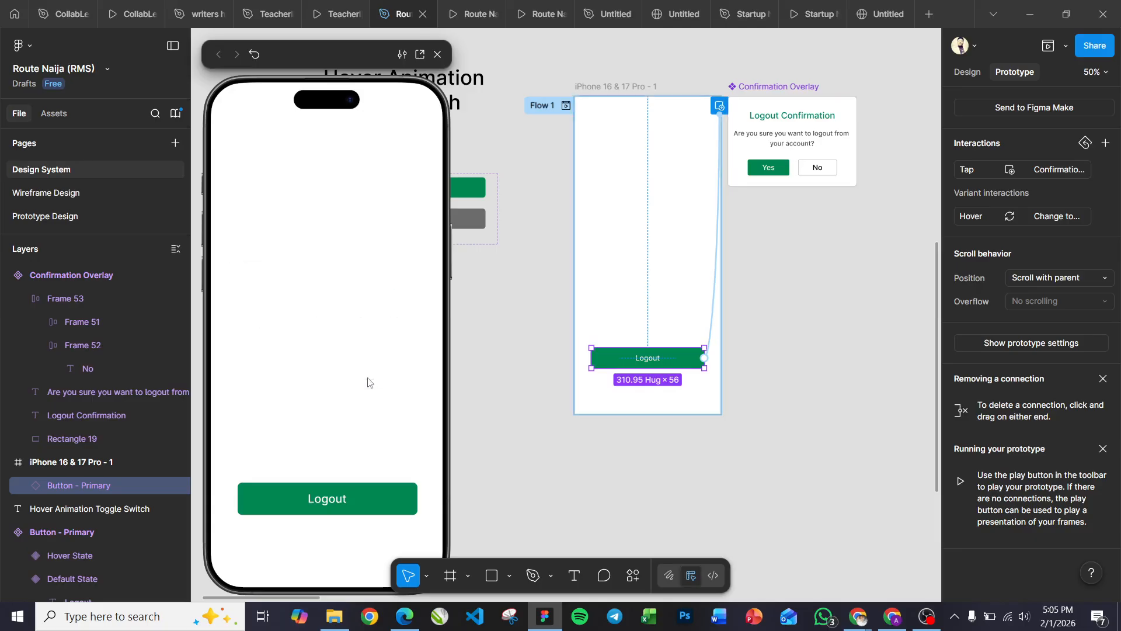
{"action": "left_click", "coordinate": [331, 502]}
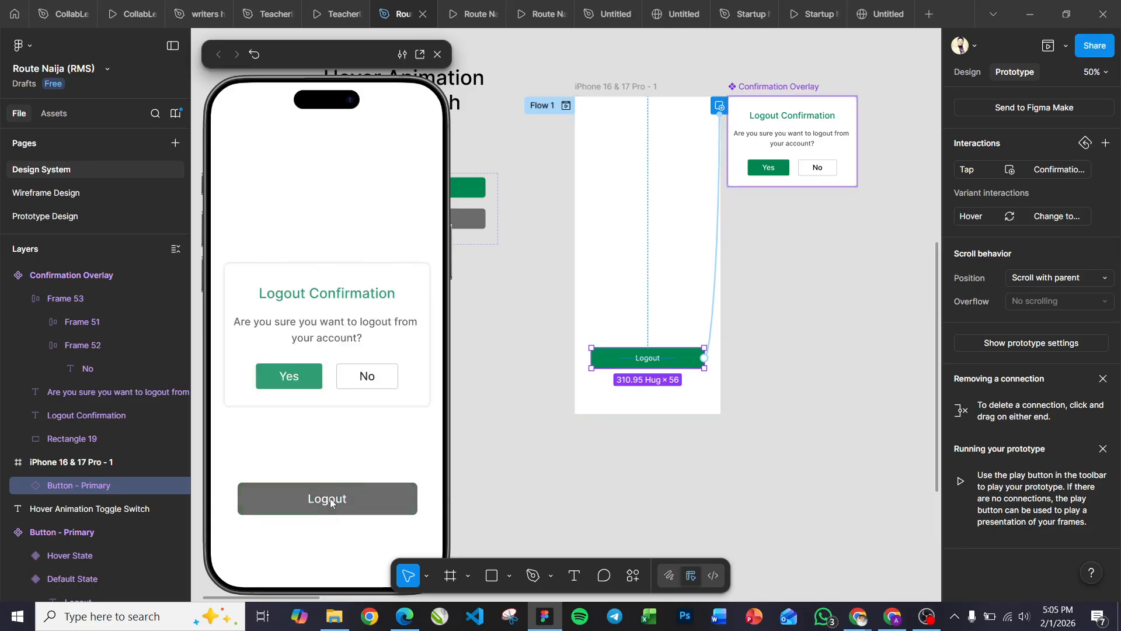
{"action": "left_click", "coordinate": [368, 383]}
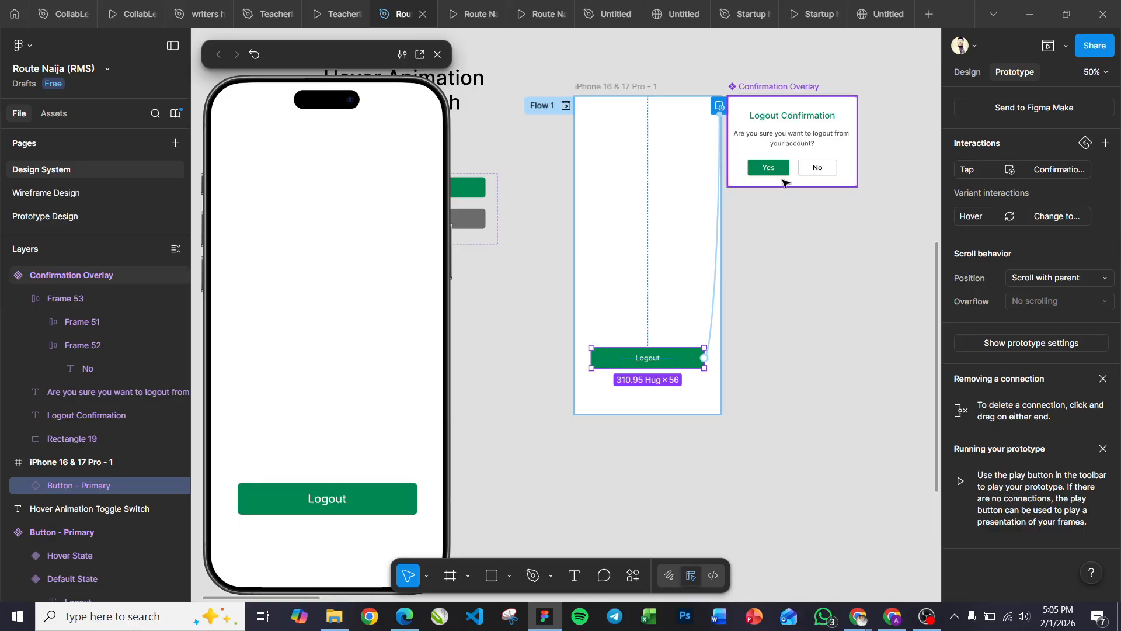
Enable a black background at 60% opacity for the Logout button's open-overlay interaction.
{"action": "left_click", "coordinate": [714, 294]}
{"action": "left_click_drag", "start_coordinate": [710, 327], "coordinate": [570, 107]}
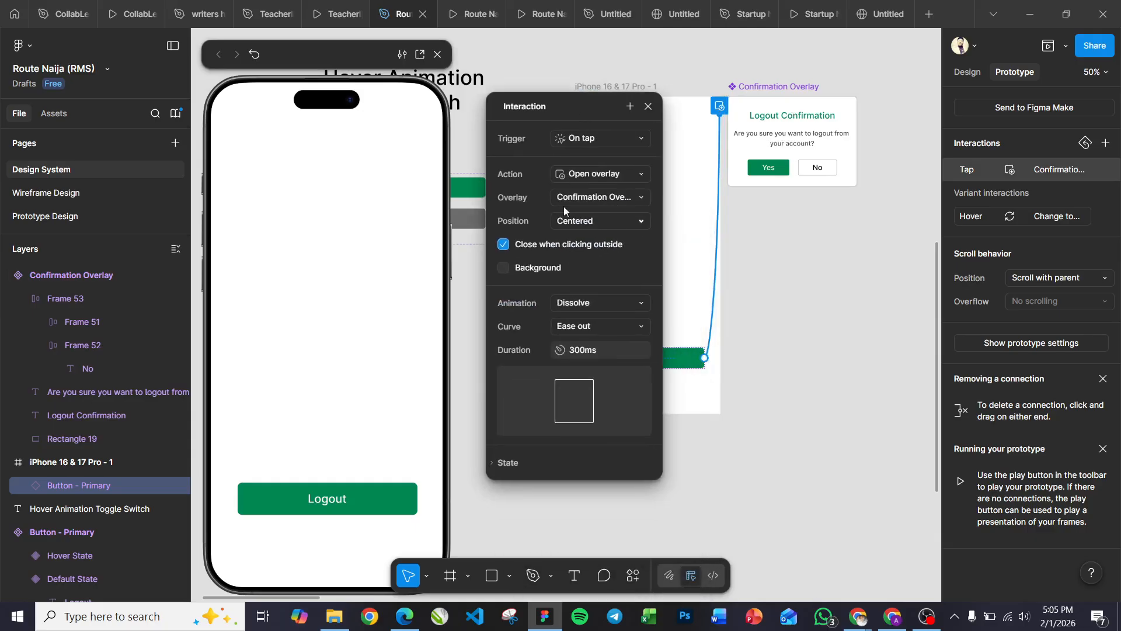
{"action": "left_click", "coordinate": [504, 268]}
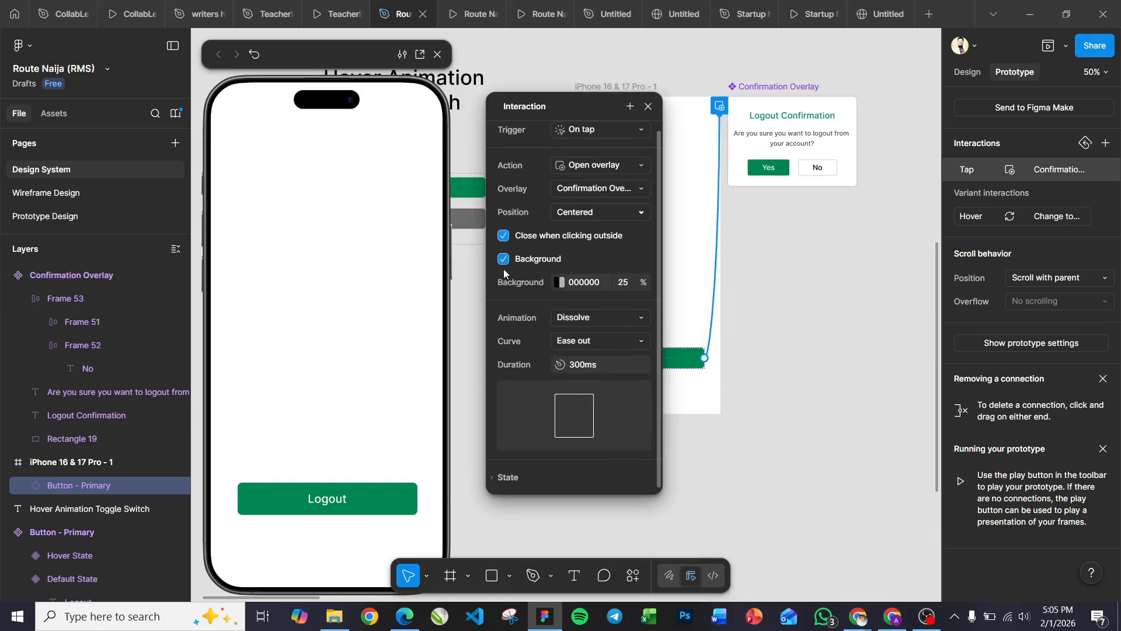
{"action": "left_click", "coordinate": [628, 286]}
{"action": "type", "text": "60"}
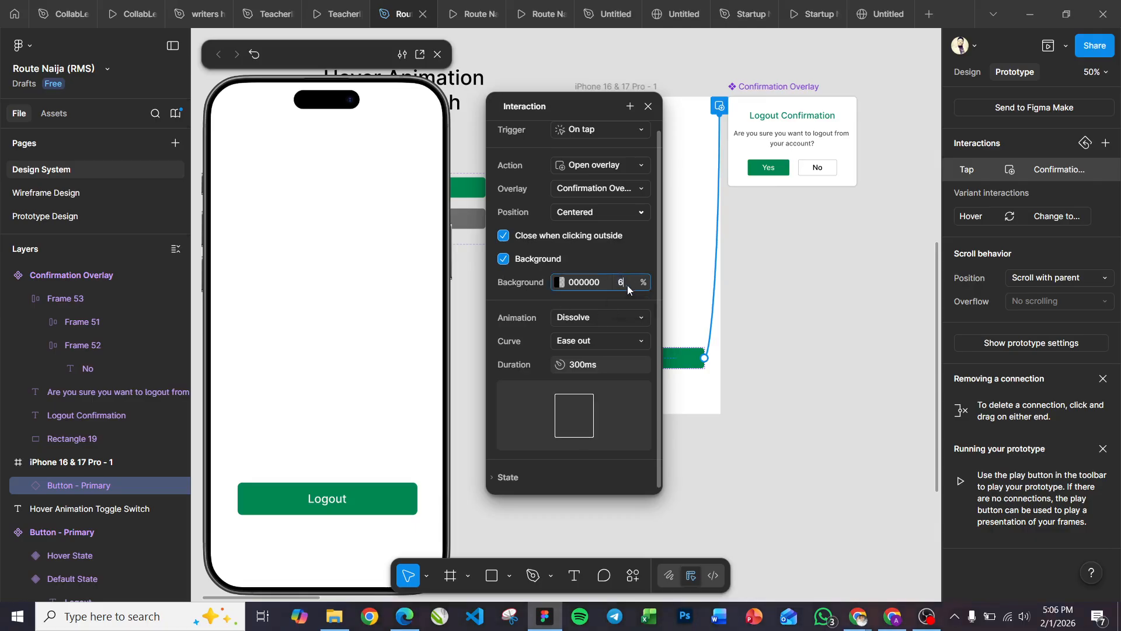
{"action": "key", "text": "Return"}
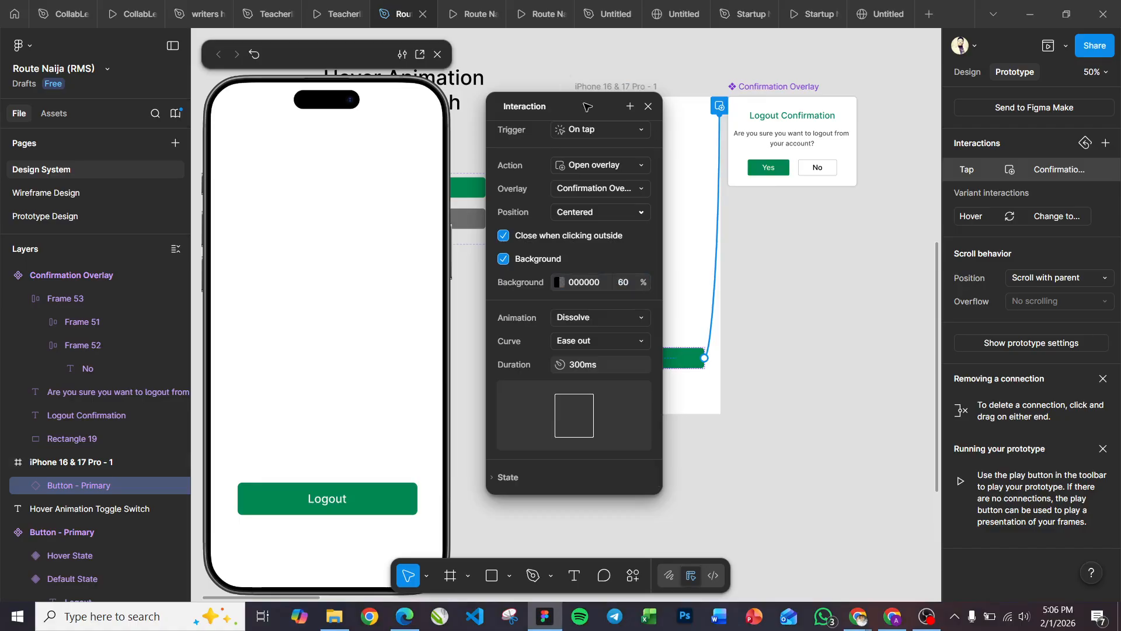
{"action": "left_click_drag", "start_coordinate": [590, 114], "coordinate": [913, 110]}
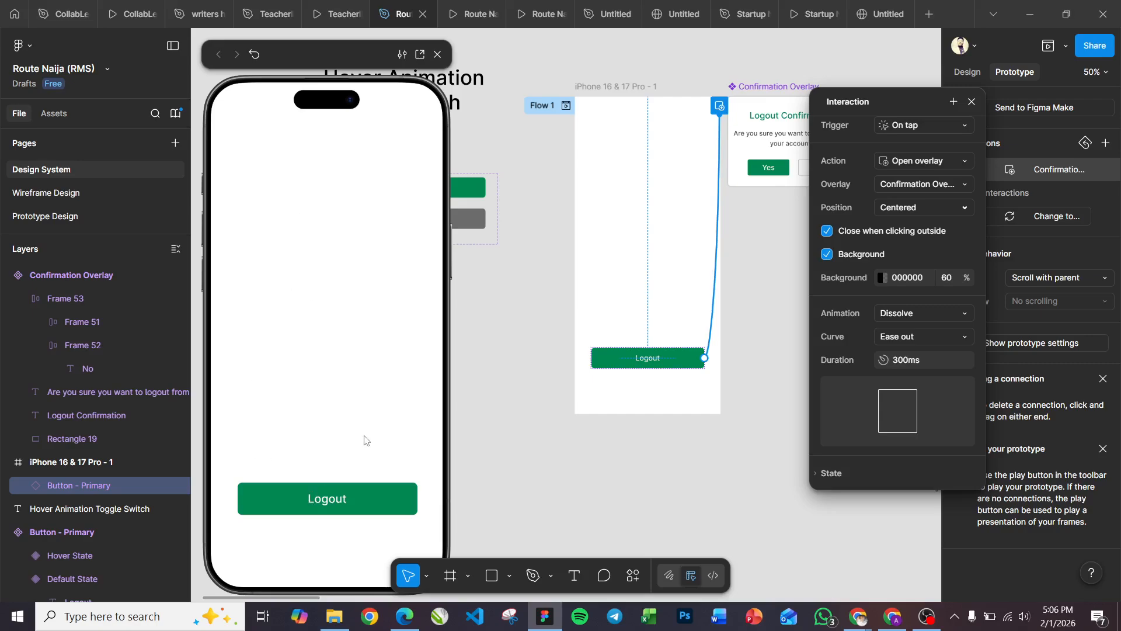
{"action": "left_click", "coordinate": [972, 101]}
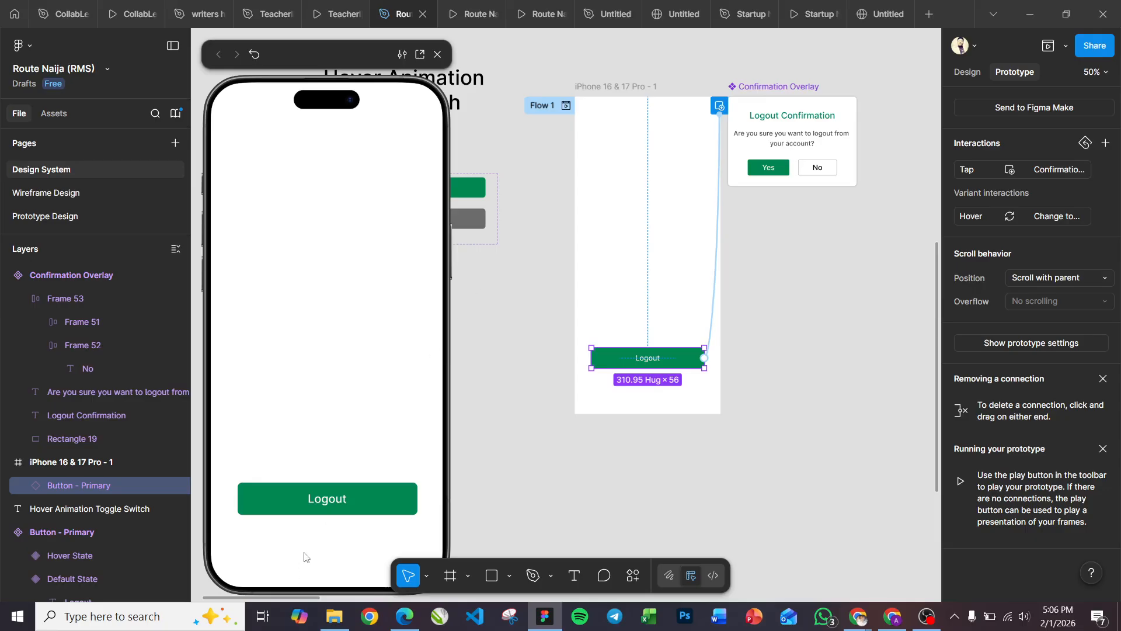
Preview the Logout tap with the dimmed background and dismiss the dialog with No.
{"action": "left_click", "coordinate": [320, 512]}
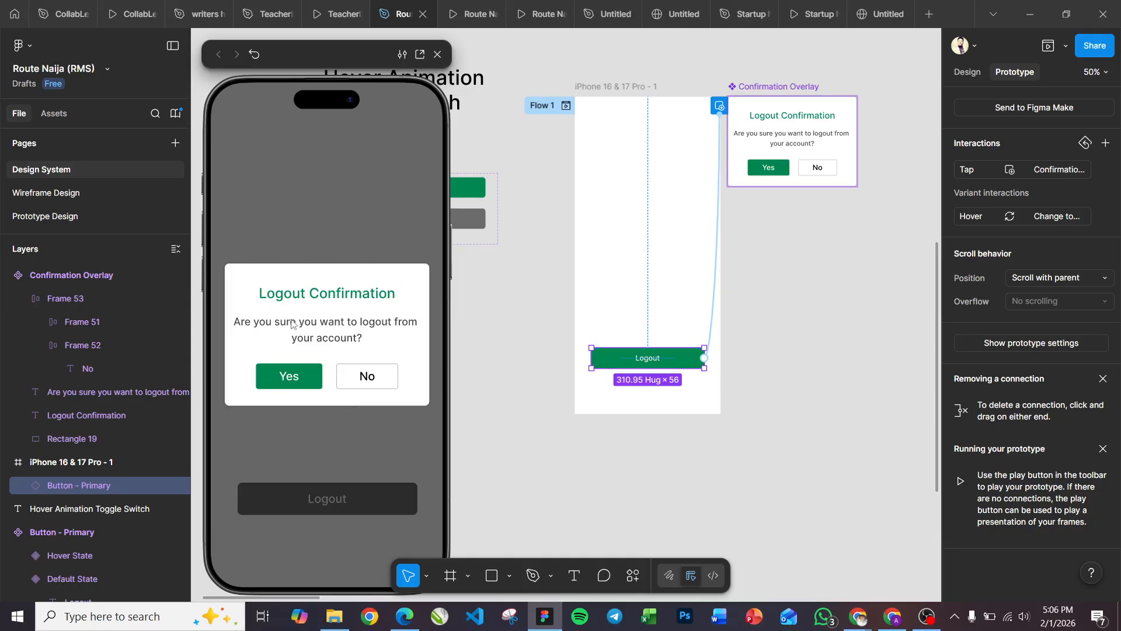
{"action": "left_click", "coordinate": [375, 378]}
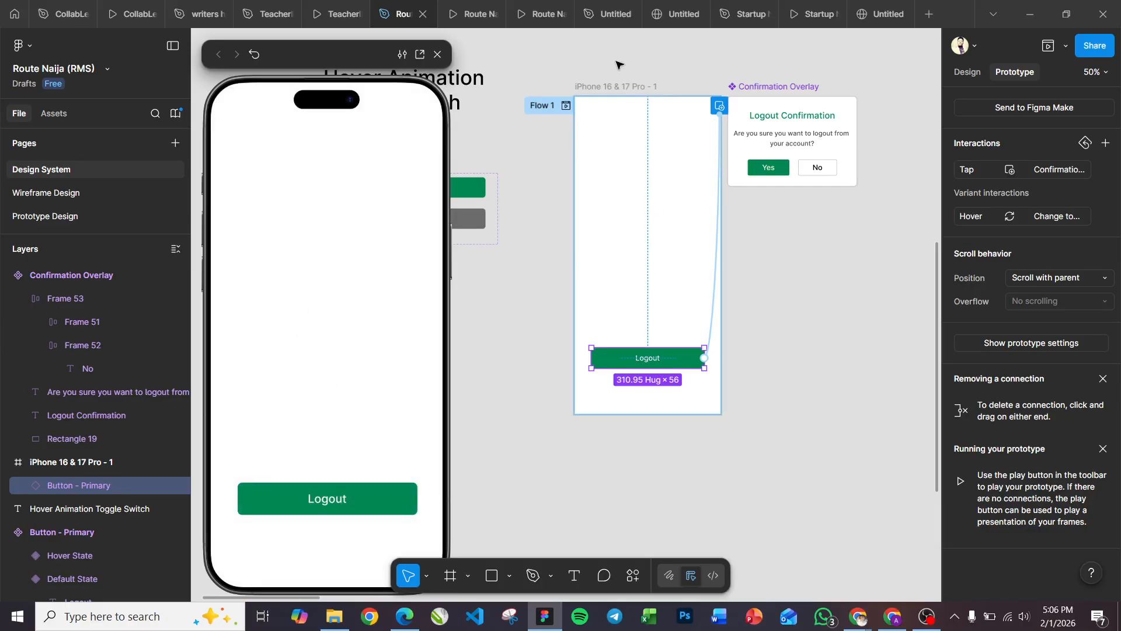
Select the phone frame and the Confirmation Overlay component to inspect their prototype connections.
{"action": "left_click", "coordinate": [613, 86]}
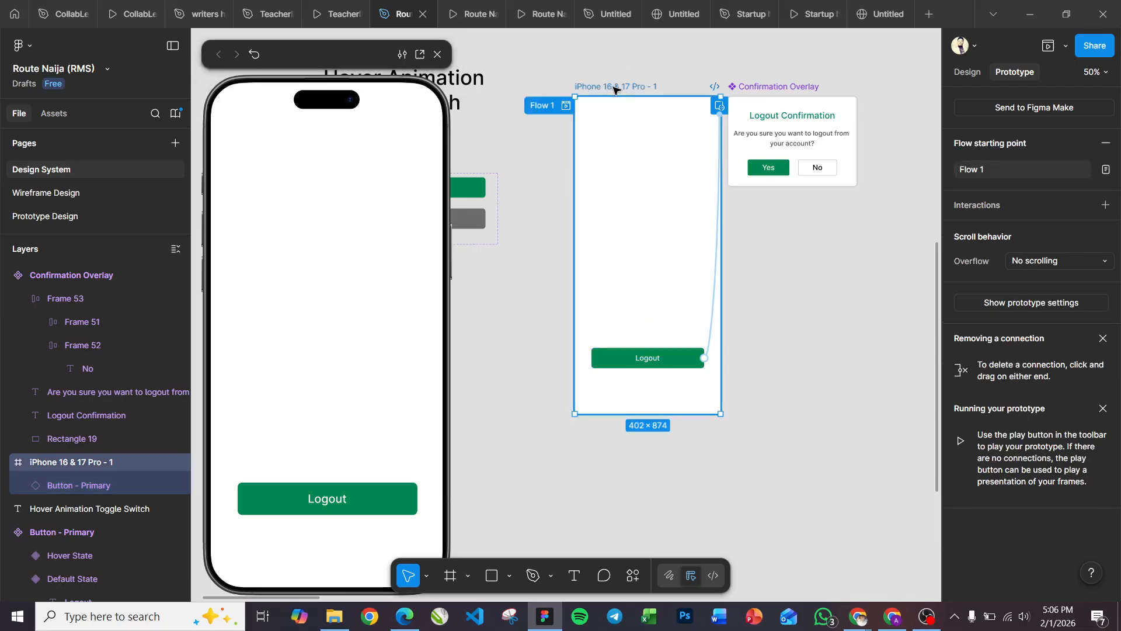
{"action": "left_click", "coordinate": [781, 87]}
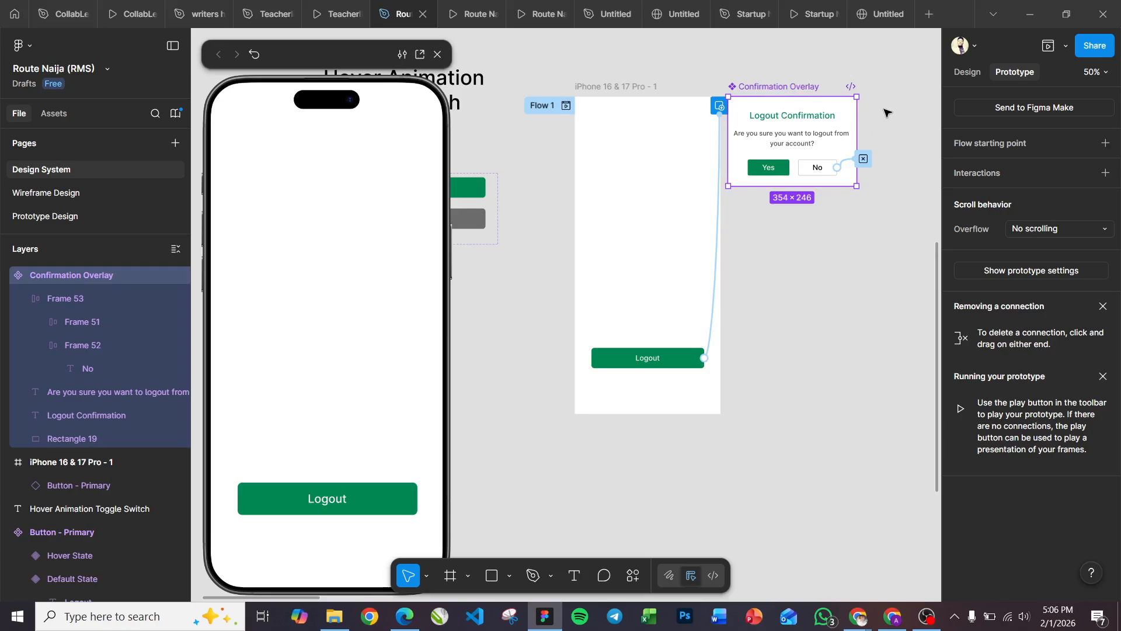
{"action": "scroll", "coordinate": [887, 113], "scroll_direction": "up", "scroll_amount": 2}
{"action": "scroll", "coordinate": [887, 112], "scroll_direction": "up", "scroll_amount": 2}
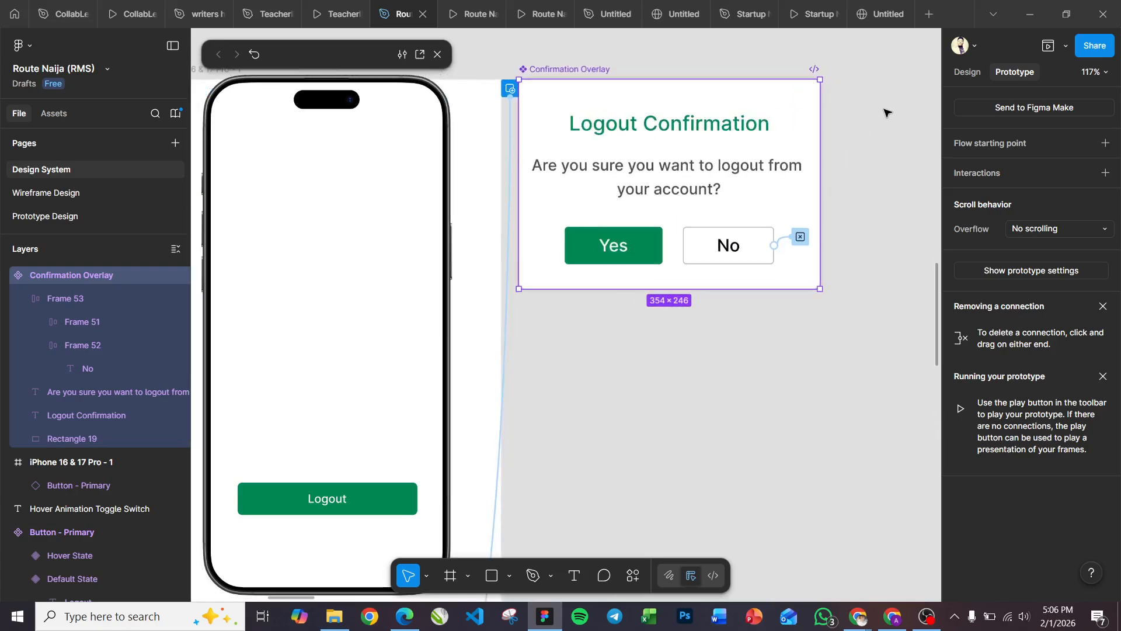
{"action": "scroll", "coordinate": [709, 110], "scroll_direction": "down", "scroll_amount": 2}
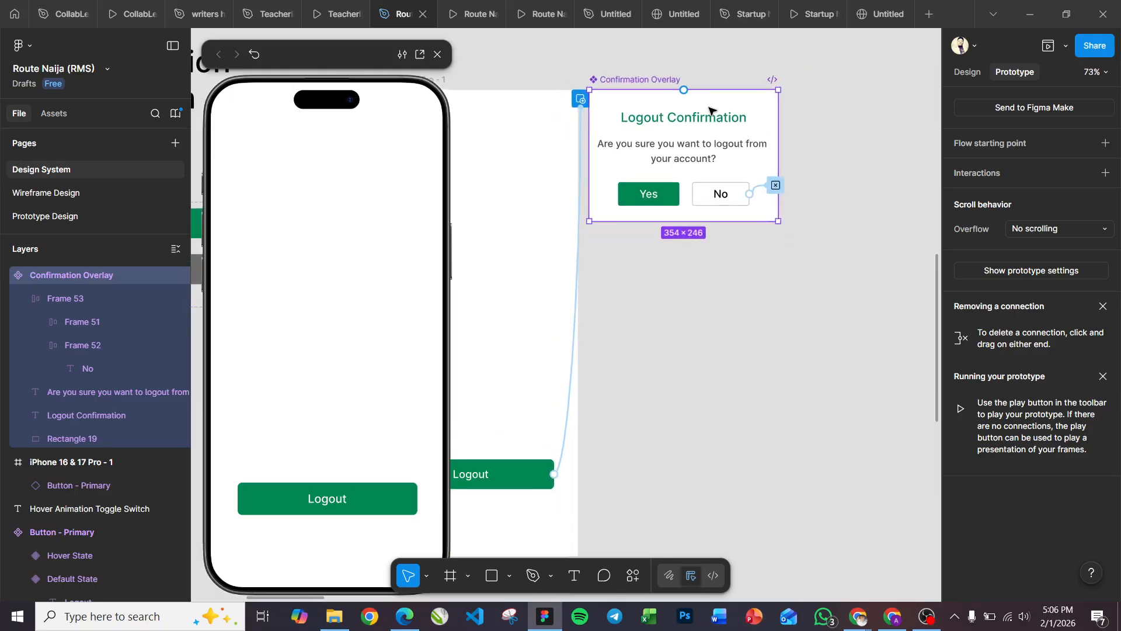
{"action": "scroll", "coordinate": [710, 110], "scroll_direction": "left", "scroll_amount": 3}
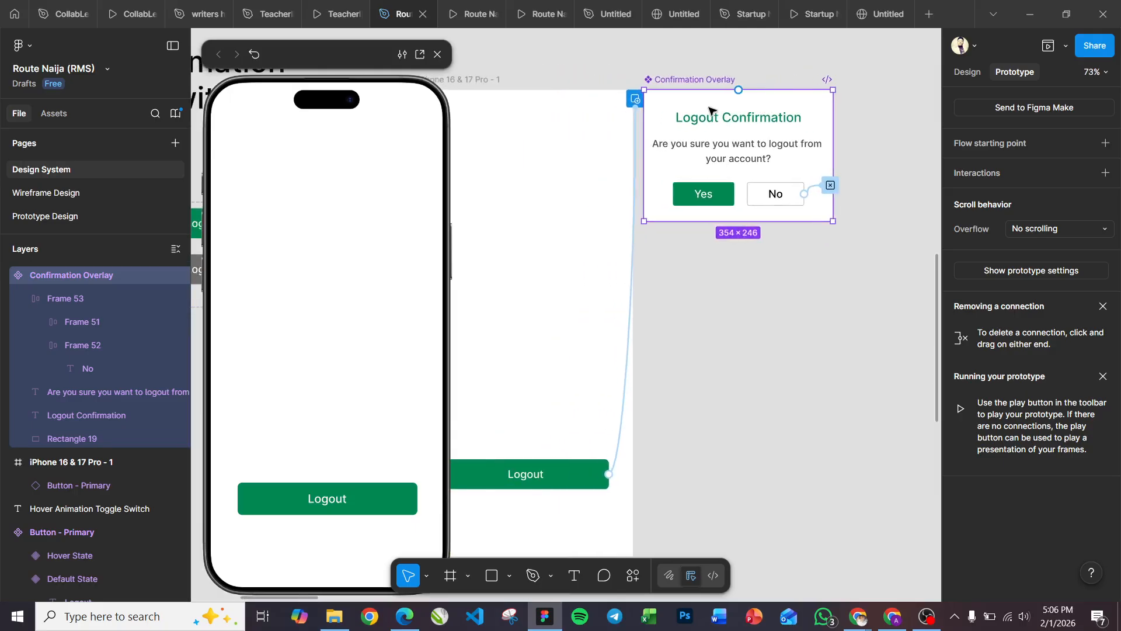
{"action": "scroll", "coordinate": [710, 110], "scroll_direction": "left", "scroll_amount": 2}
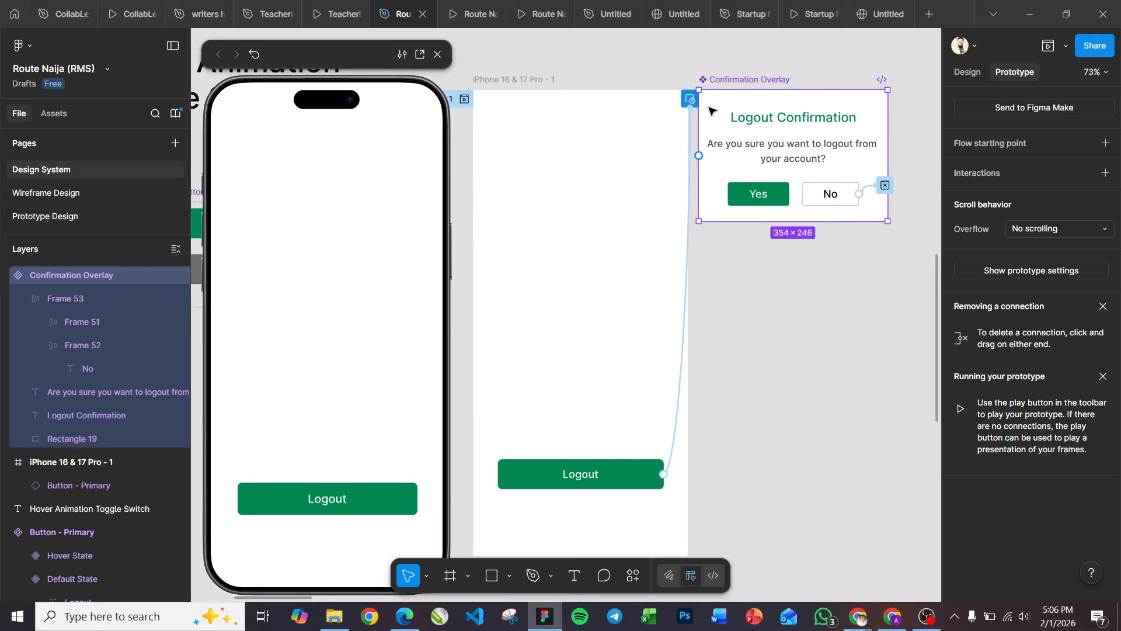